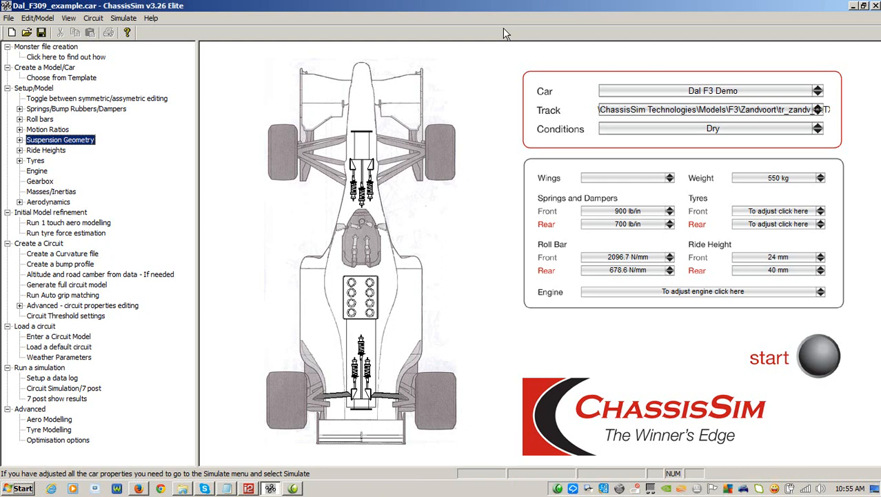
- Review the open loop simulation settings in the tyre force modelling options, leaving without saving any changes
left_click(124, 18)
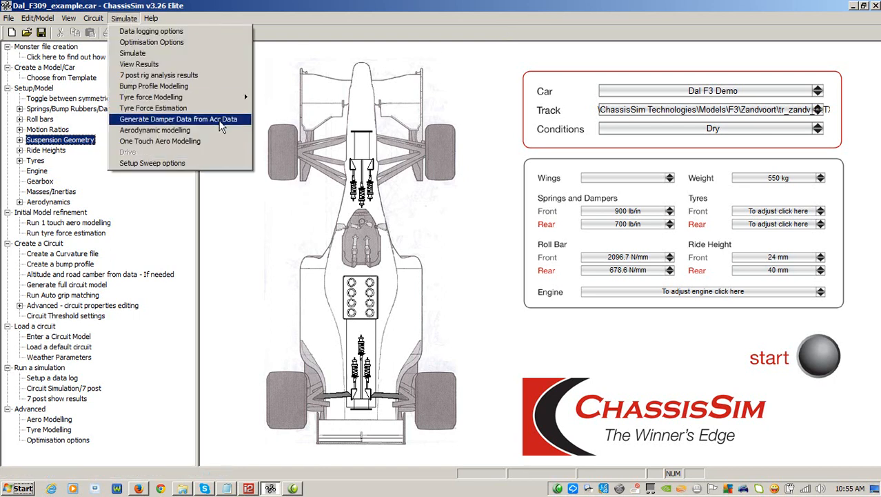
mouse_move(228, 100)
left_click(303, 113)
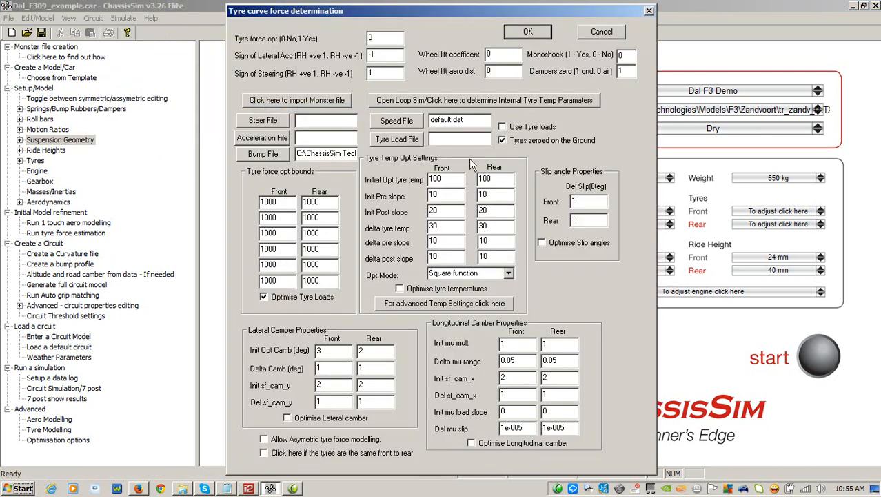
left_click(511, 100)
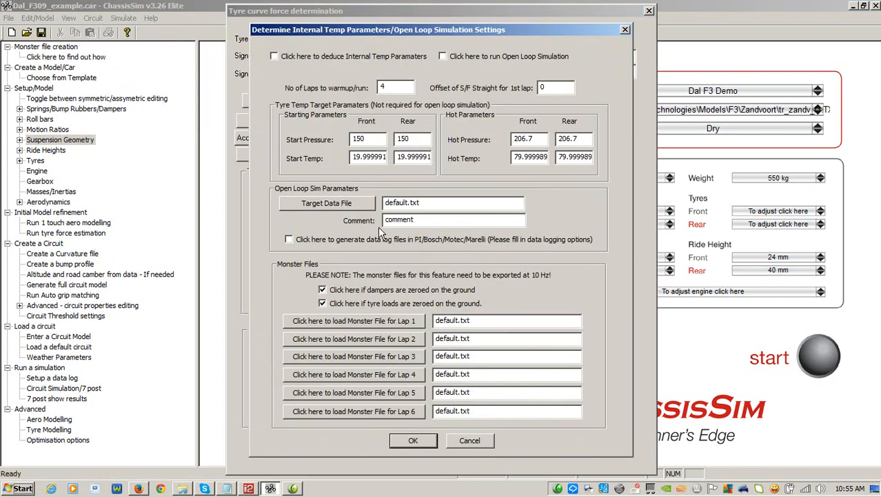
left_click(488, 62)
left_click(478, 441)
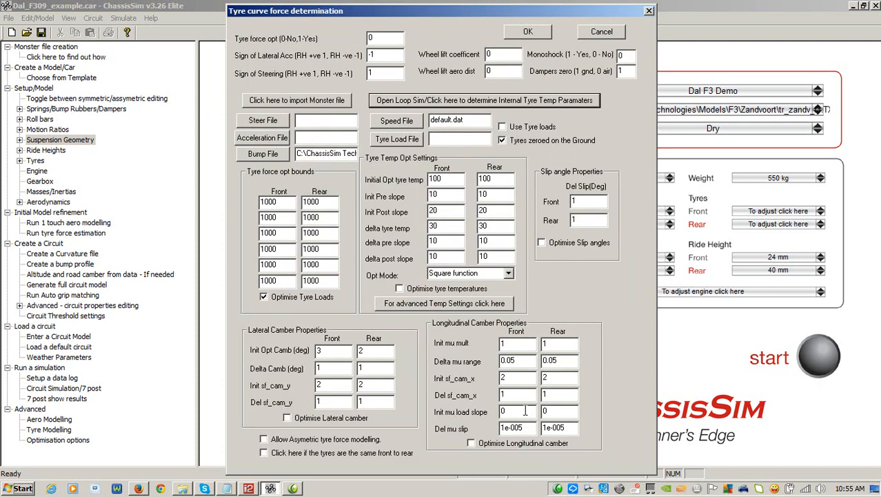
left_click(594, 34)
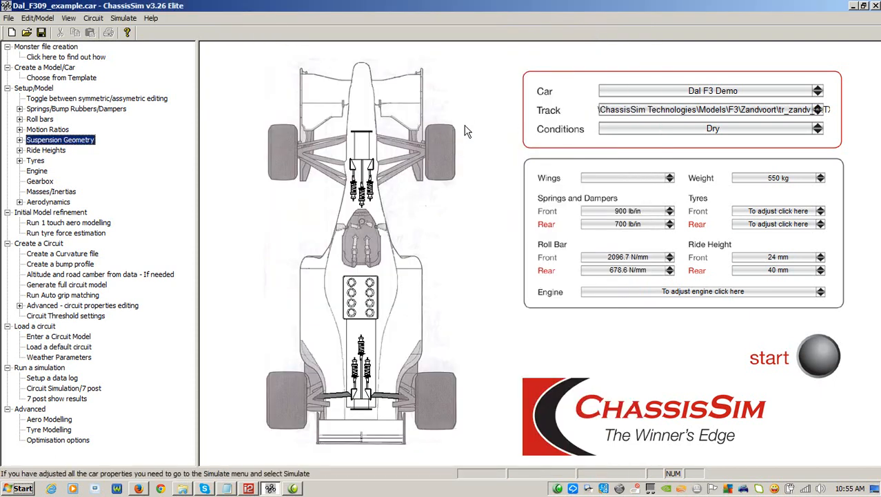
- Review the aerodynamic modelling options and their Aero Track Replay Settings for generating an aeromap, leaving both without saving
left_click(124, 18)
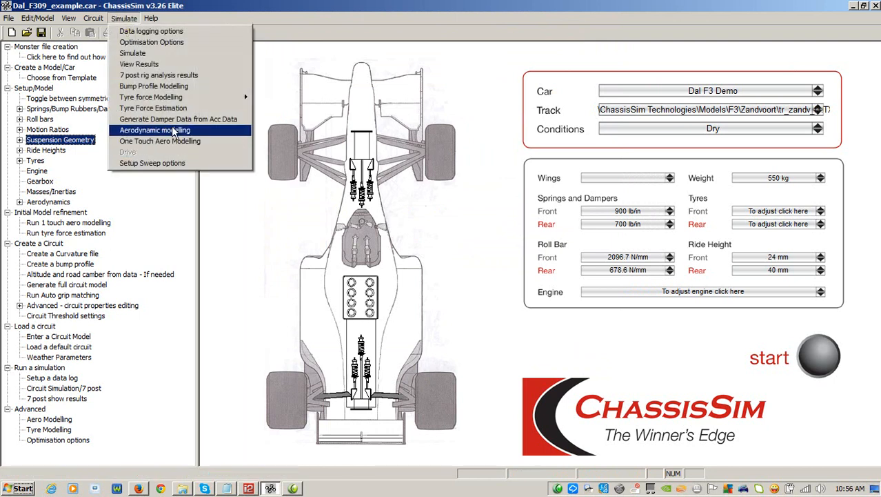
left_click(176, 130)
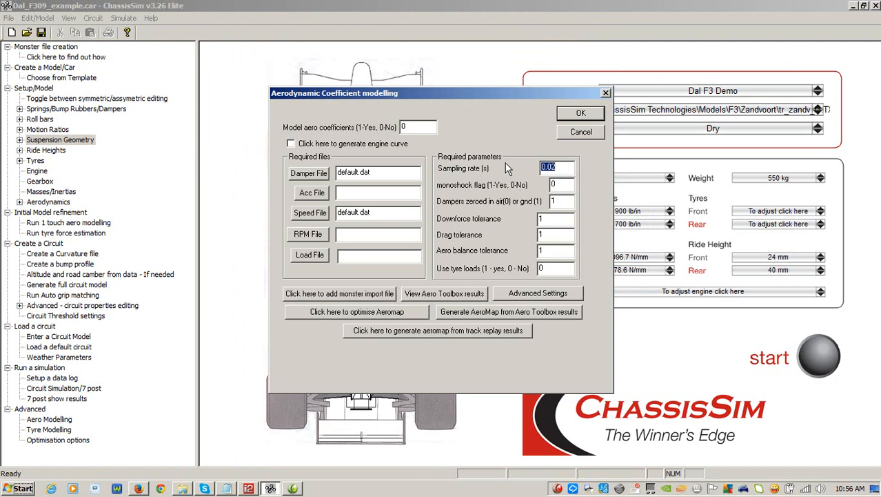
left_click(522, 331)
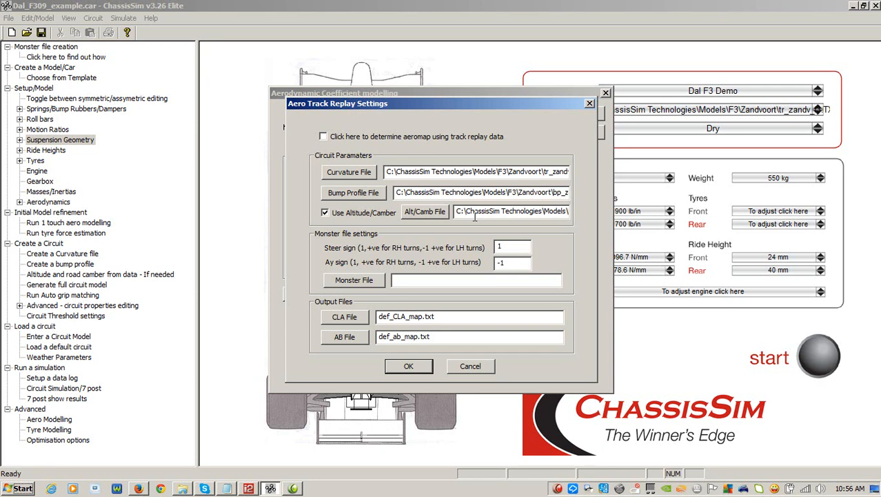
left_click(472, 367)
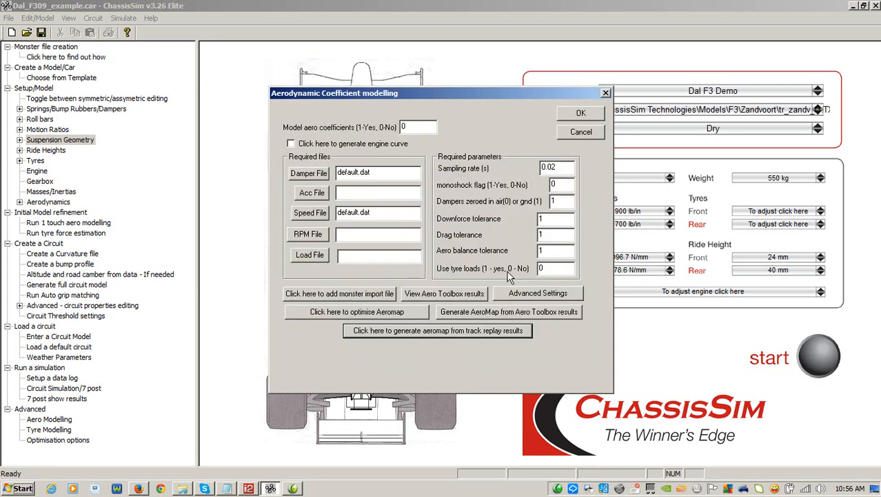
left_click(581, 133)
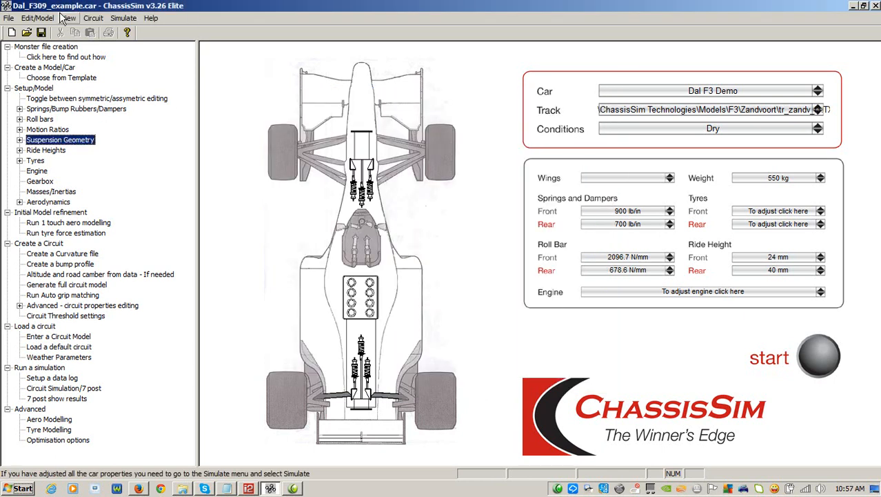
- Review the loaded curvature, bump profile and altitude/camber files in the circuit information, and leave without changes
left_click(93, 18)
left_click(109, 42)
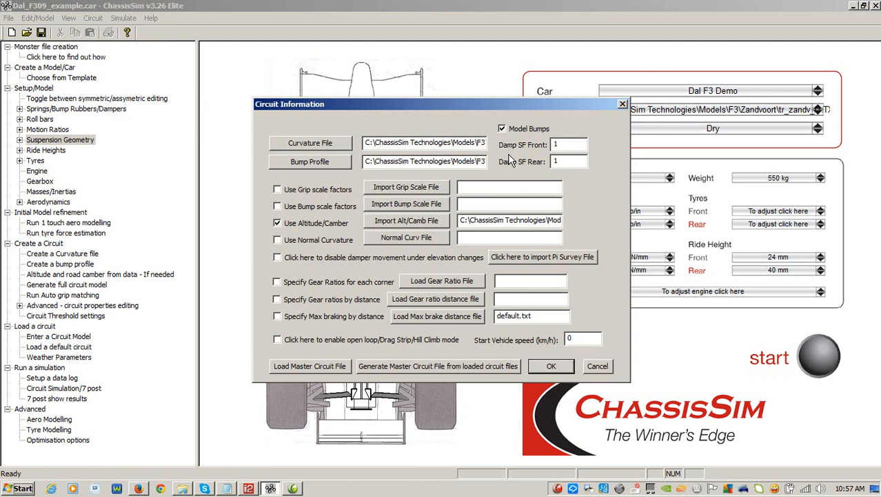
left_click(599, 366)
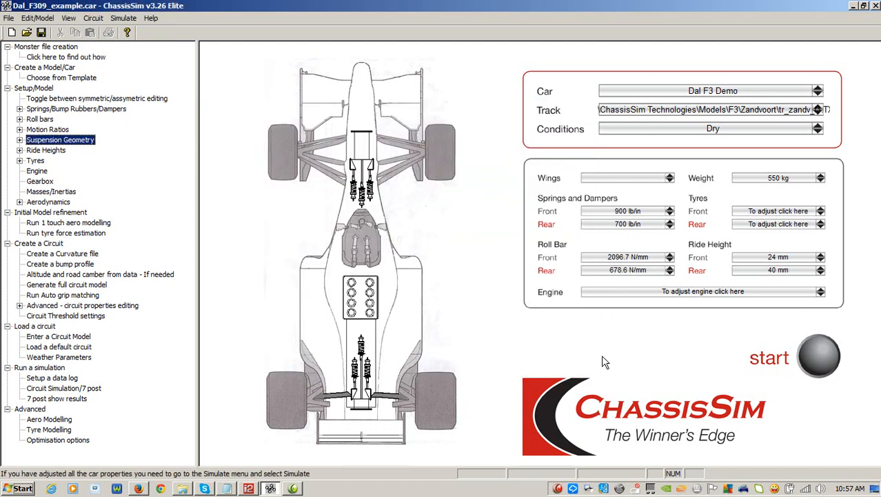
- Locate the workspace file Dal_F309_Zandv_wspace.TXT in the Zandvoort folder without loading it
left_click(9, 18)
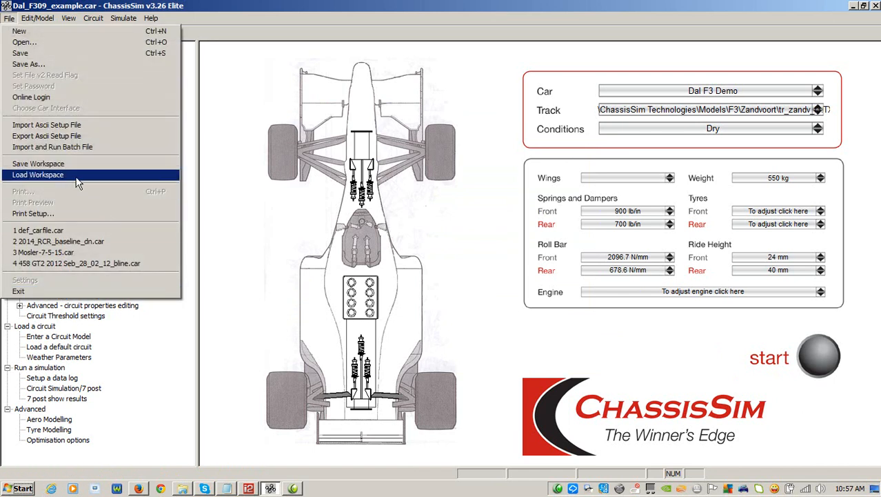
left_click(62, 175)
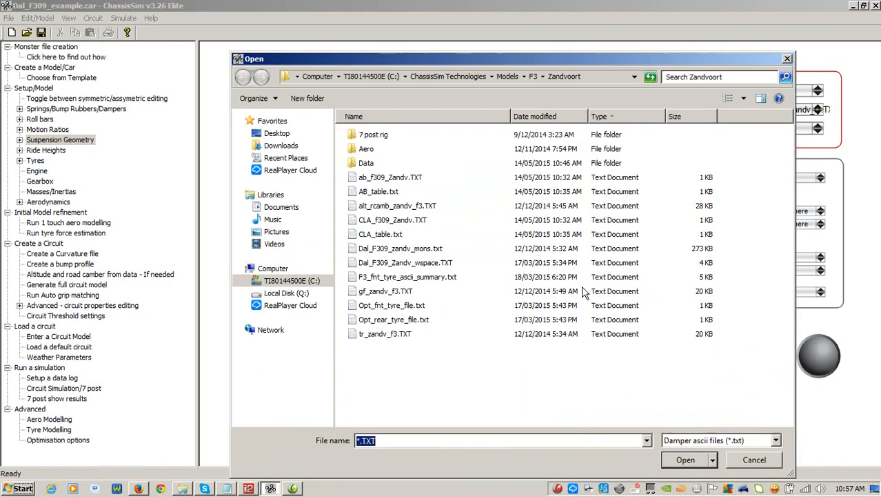
left_click(412, 266)
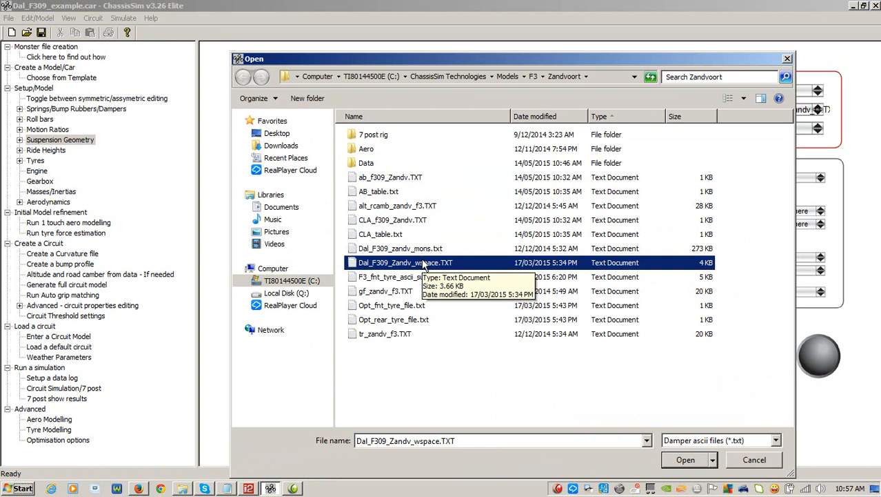
left_click(765, 458)
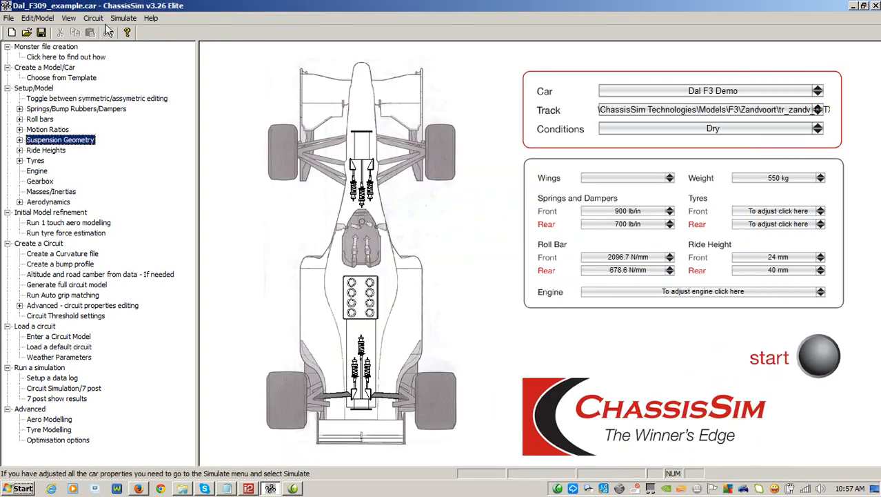
- In the Aero Track Replay Settings, load Dal_F309_zandv_mons.txt as the monster file and enable determining the aeromap from track replay data
left_click(124, 18)
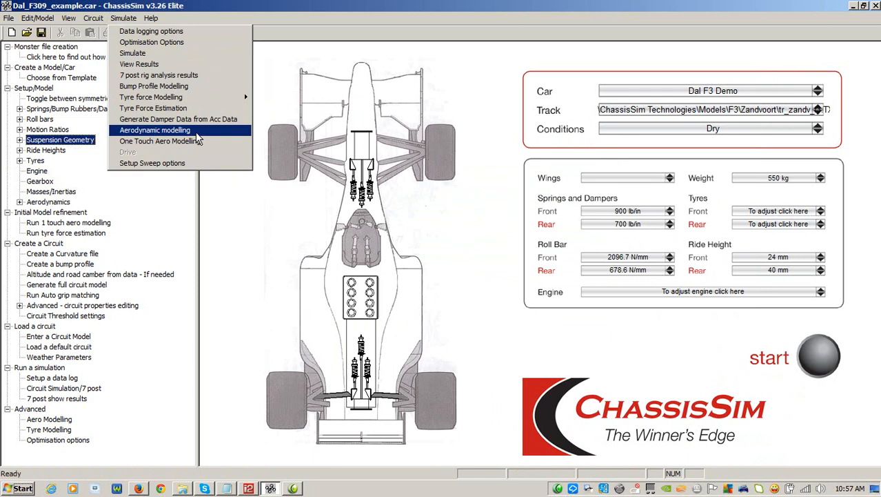
left_click(195, 133)
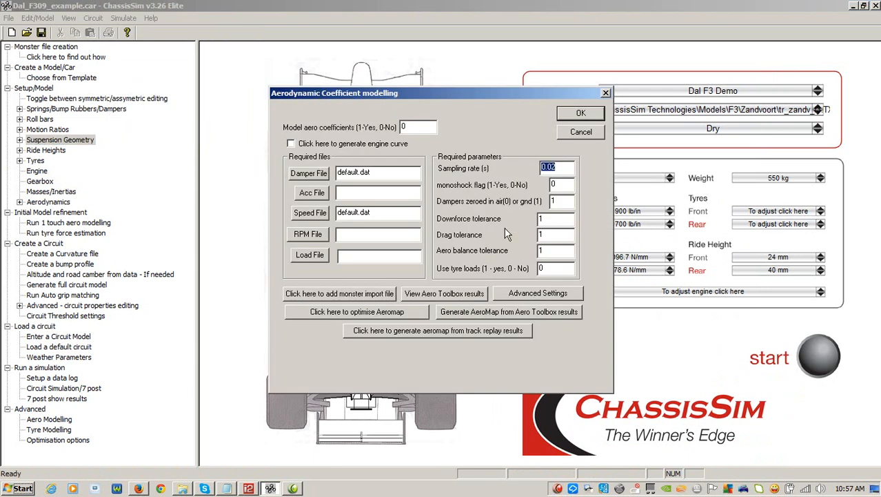
left_click(509, 331)
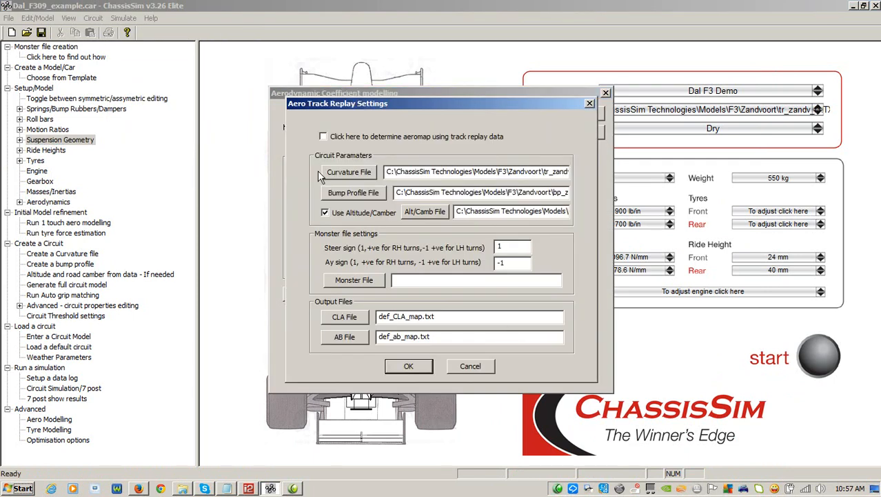
left_click(354, 280)
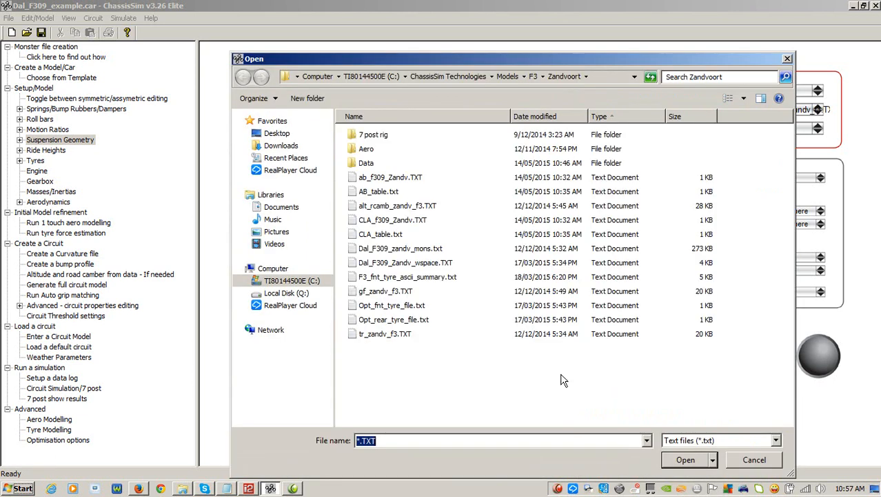
left_click(418, 252)
double_click(418, 252)
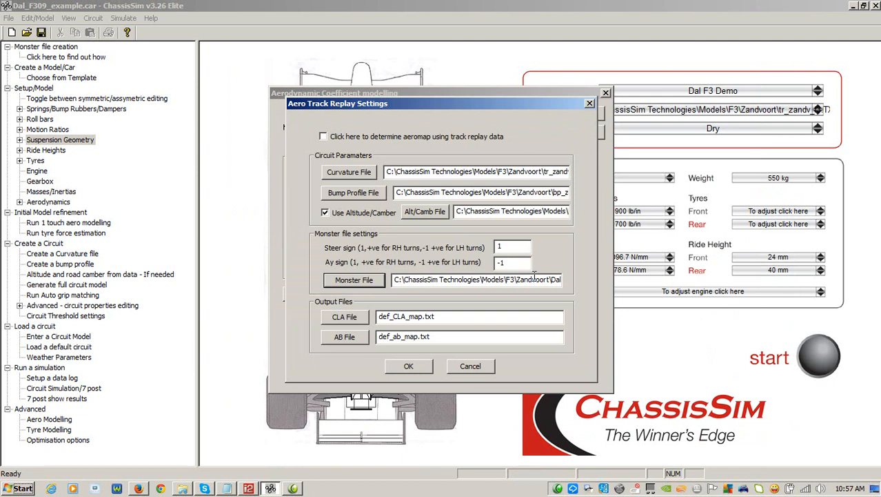
left_click(334, 137)
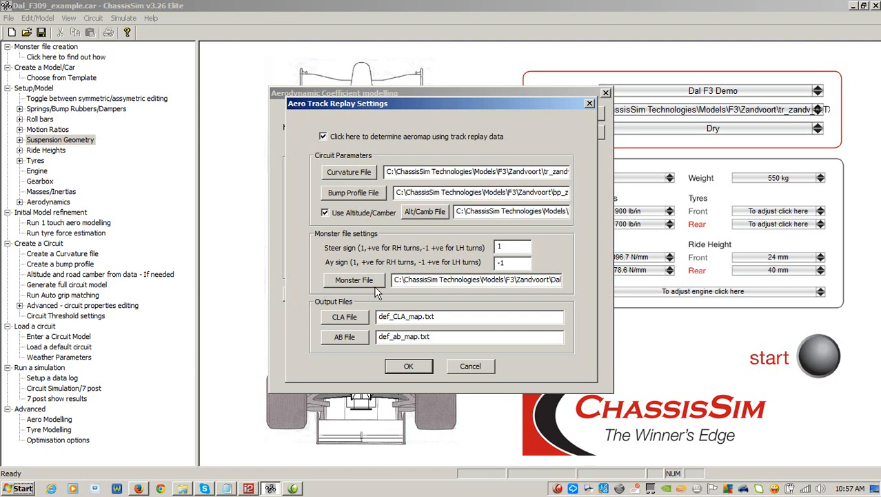
- Set the track replay output files to CLA_f309_Zandv.TXT for the CLA map and ab_f309_Zandv.TXT for the AB map
left_click(337, 318)
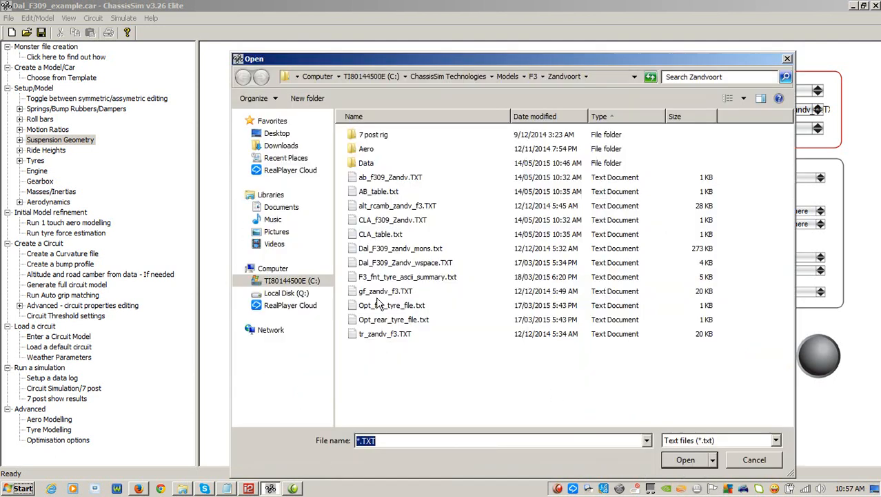
left_click(411, 220)
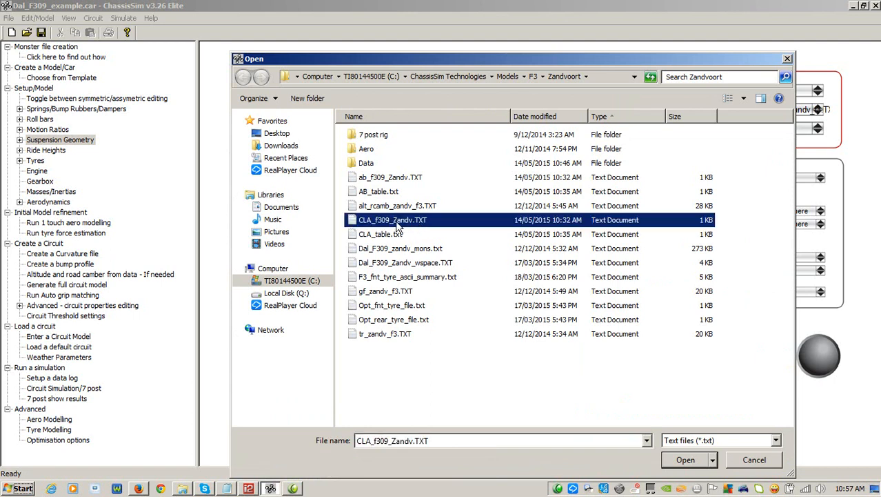
double_click(414, 222)
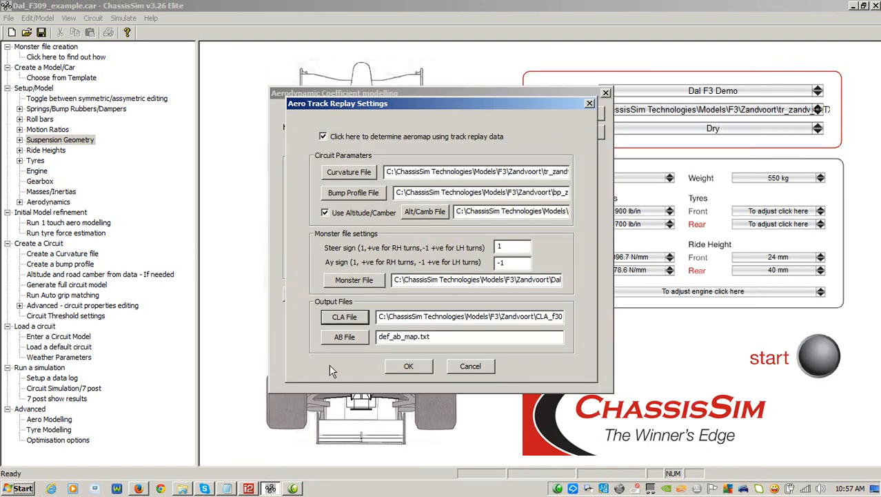
left_click(338, 337)
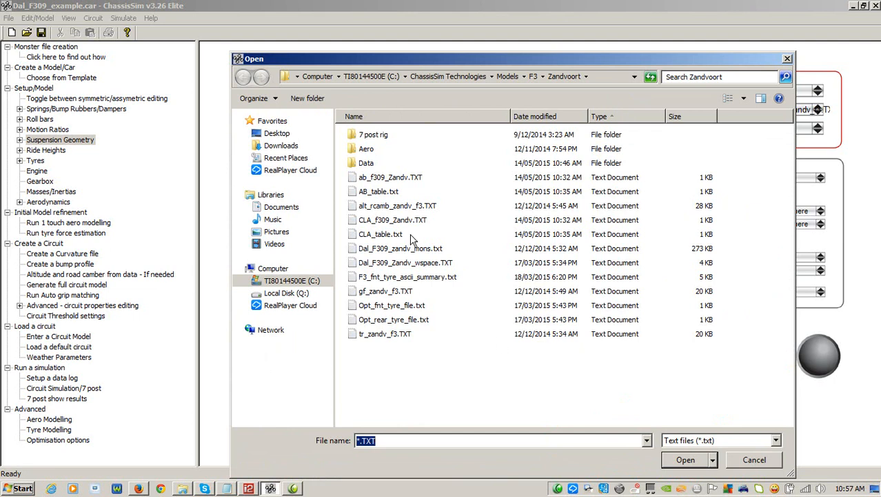
left_click(407, 180)
double_click(407, 180)
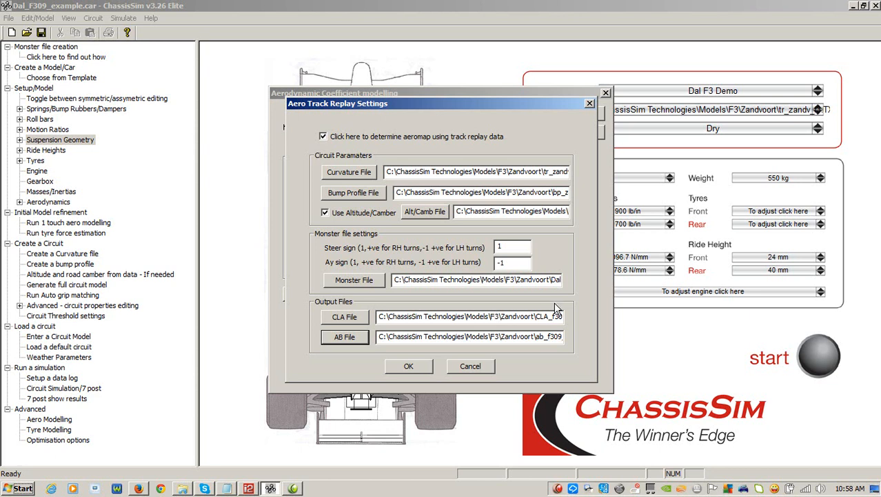
- Accept the track replay settings, set Model aero coefficients to 1 and run the aero analysis
left_click(412, 367)
left_click(424, 128)
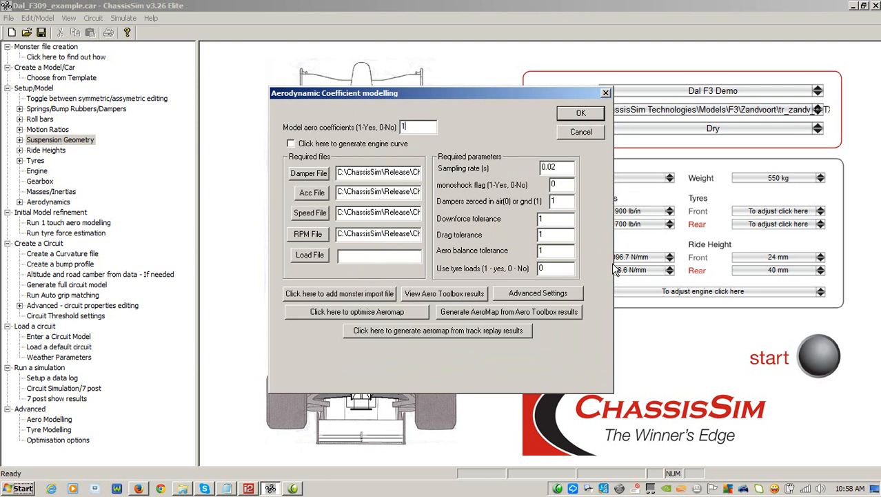
left_click(585, 114)
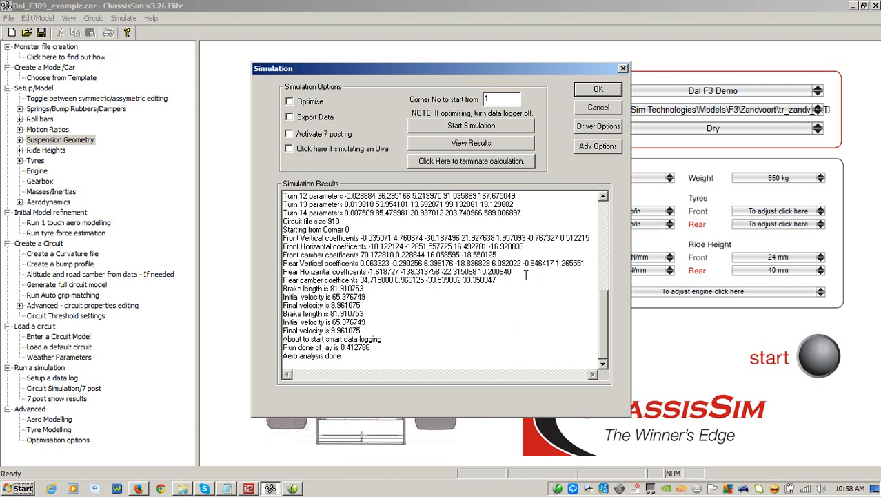
- Switch to the Zandvoort folder in Windows Explorer and sort its files by date modified, newest first
left_click(184, 489)
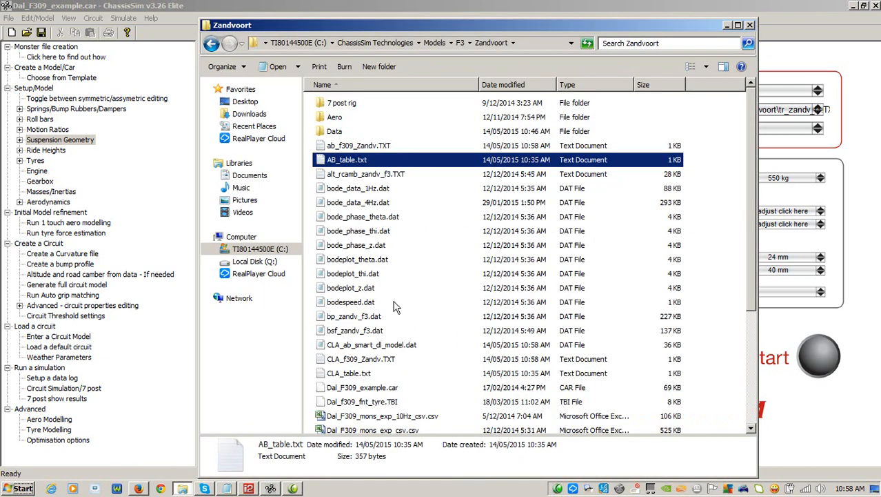
left_click(361, 147)
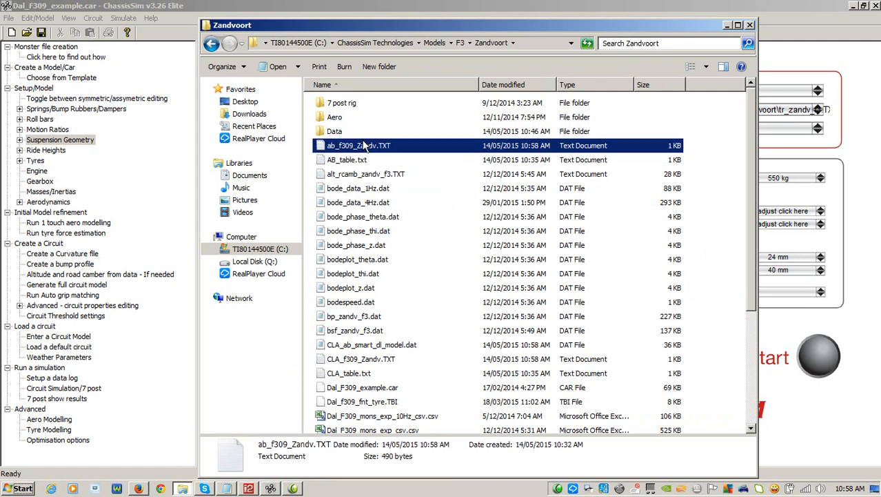
left_click(514, 88)
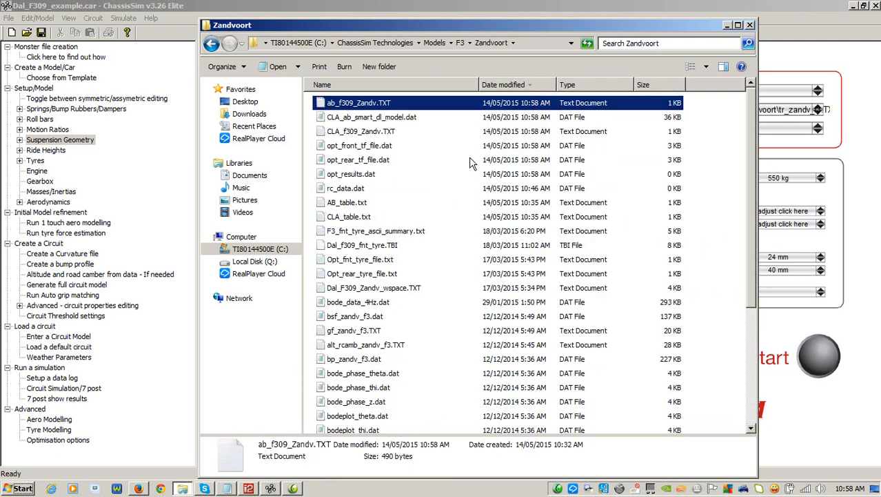
- Open CLA_f309_Zandv.TXT in Notepad and examine its header row and the table of CLA values
left_click(369, 134)
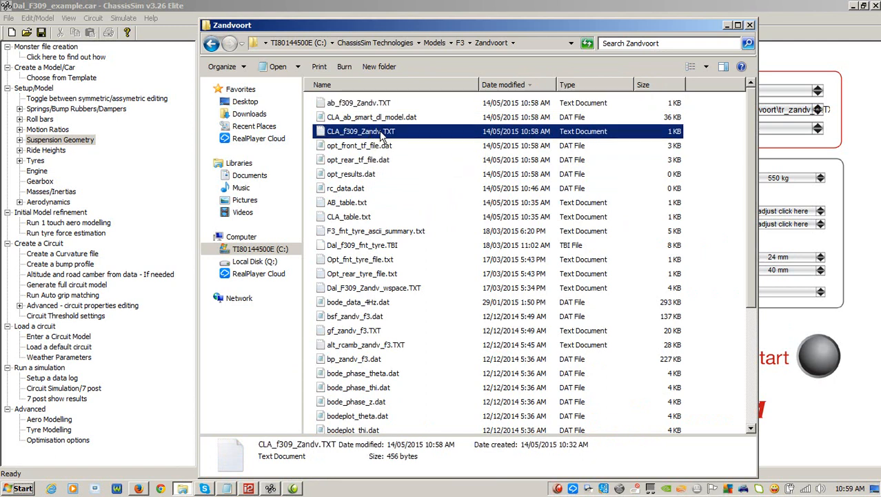
double_click(380, 136)
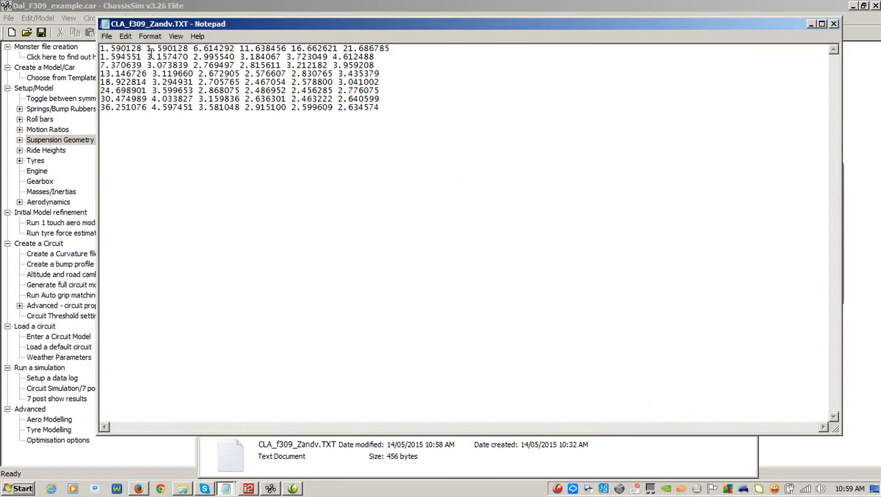
left_click_drag(147, 49, 391, 49)
left_click_drag(100, 57, 177, 73)
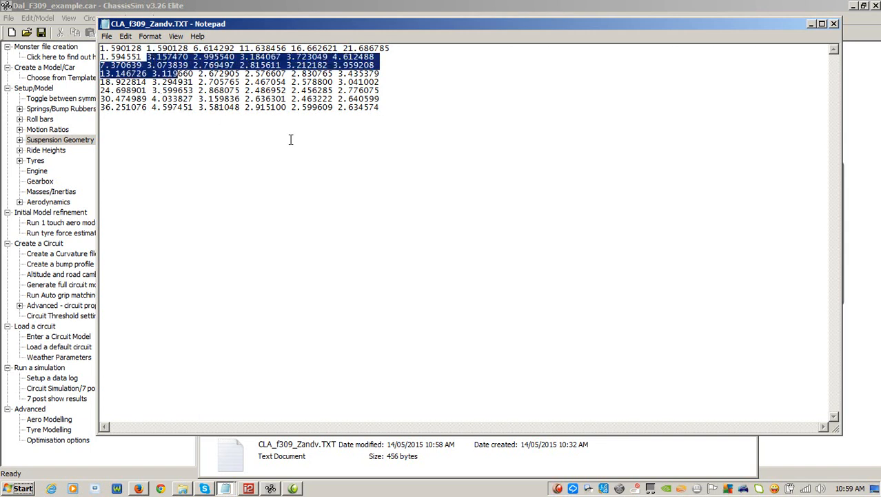
- Close the CLA map file, open ab_f309_Zandv.TXT, examine its aero balance table and close it
left_click(834, 24)
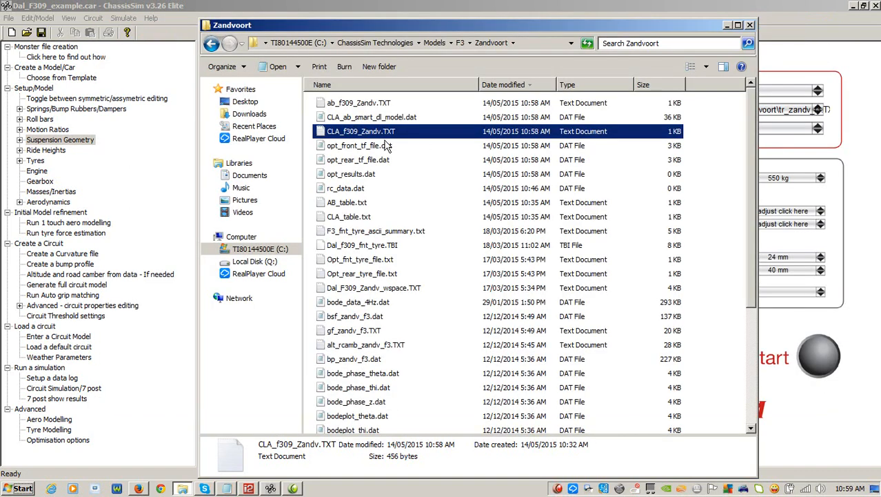
double_click(371, 104)
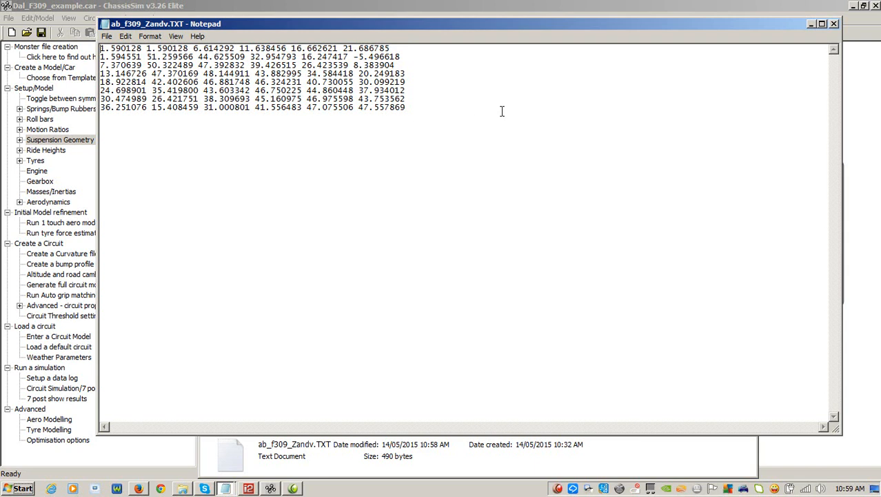
left_click(833, 25)
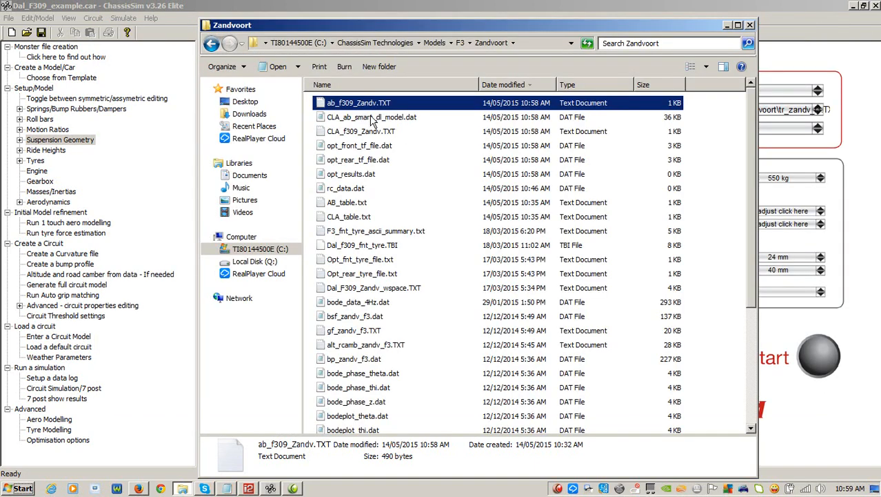
- Open CLA_ab_smart_dl_model.dat, examine its data columns, particularly the fourth column, and close the file
left_click(372, 118)
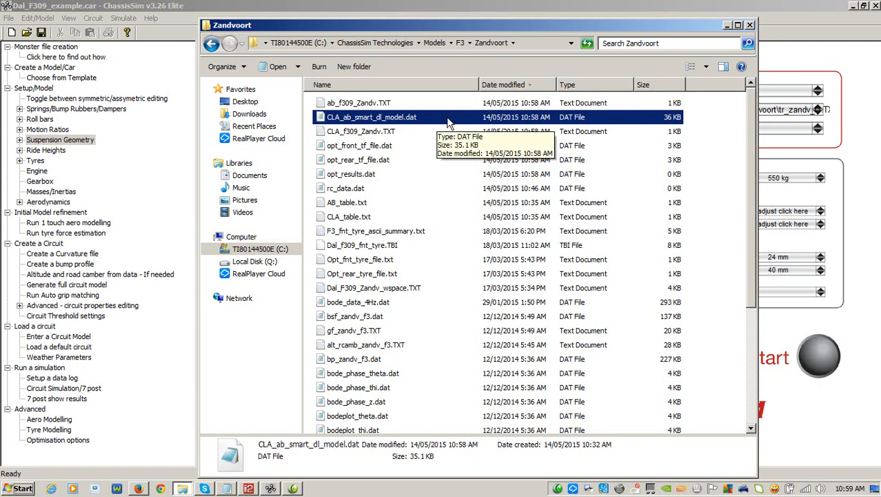
double_click(449, 117)
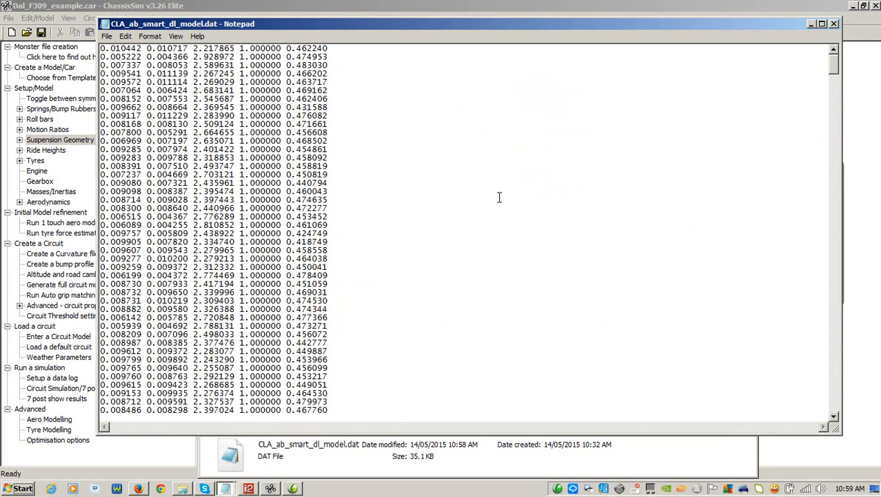
left_click_drag(240, 49, 281, 49)
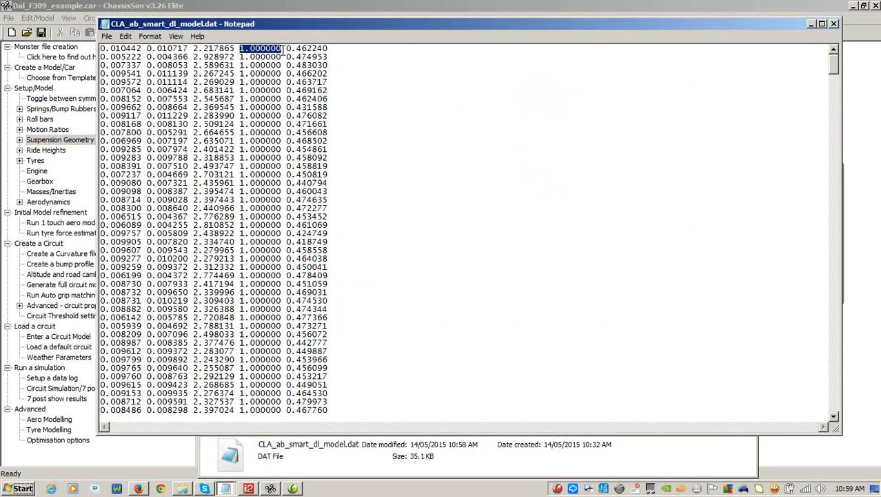
left_click_drag(239, 98, 281, 101)
left_click_drag(240, 141, 283, 141)
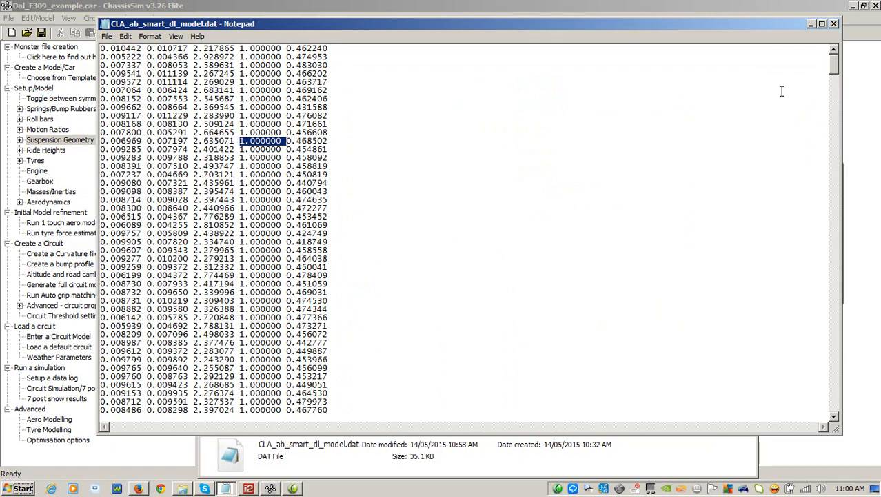
scroll(836, 67, "down", 4)
mouse_move(836, 67)
left_mouse_down()
mouse_move(836, 402)
mouse_move(854, 75)
mouse_move(831, 419)
mouse_move(836, 52)
left_mouse_up()
double_click(260, 140)
left_click(834, 24)
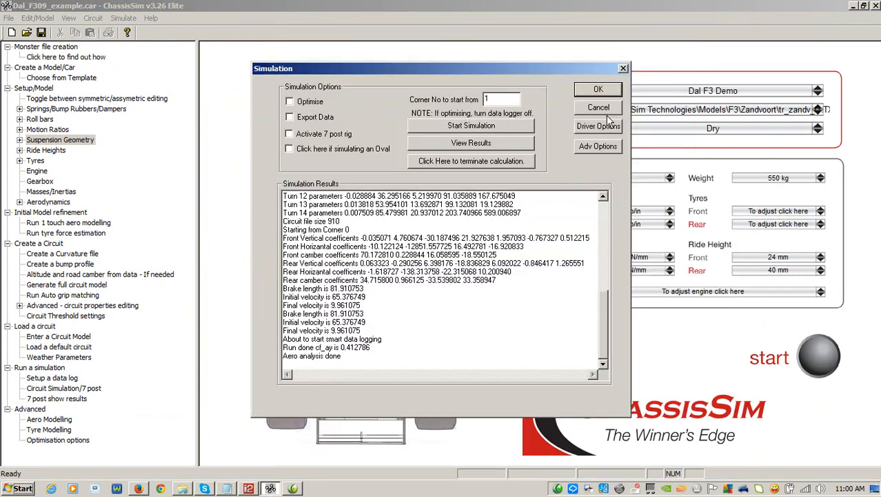
- In the aeromap optimisation settings, load CLA_ab_smart_dl_model.dat as the aero results file and populate the aero bounds from it
left_click(594, 105)
left_click(123, 18)
left_click(155, 129)
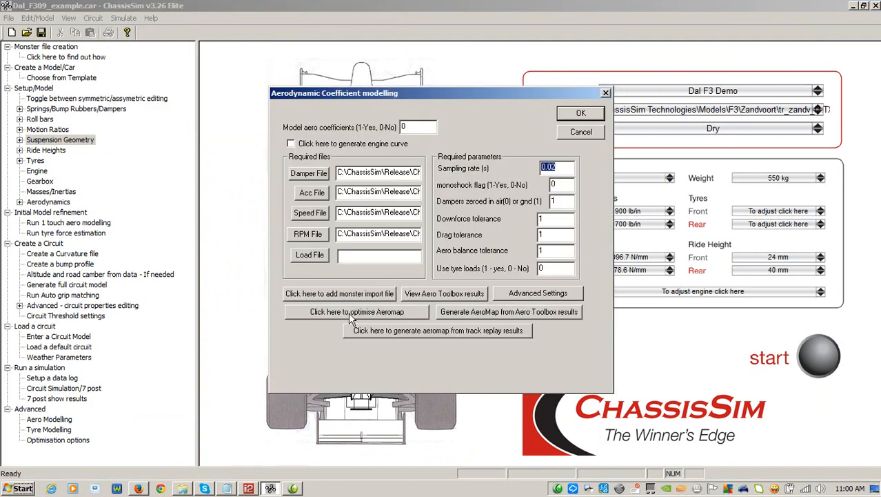
left_click(409, 313)
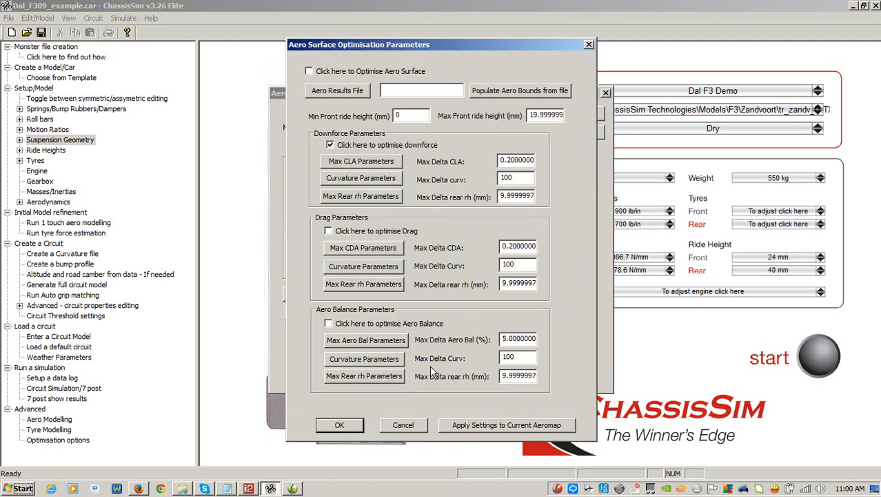
left_click(337, 91)
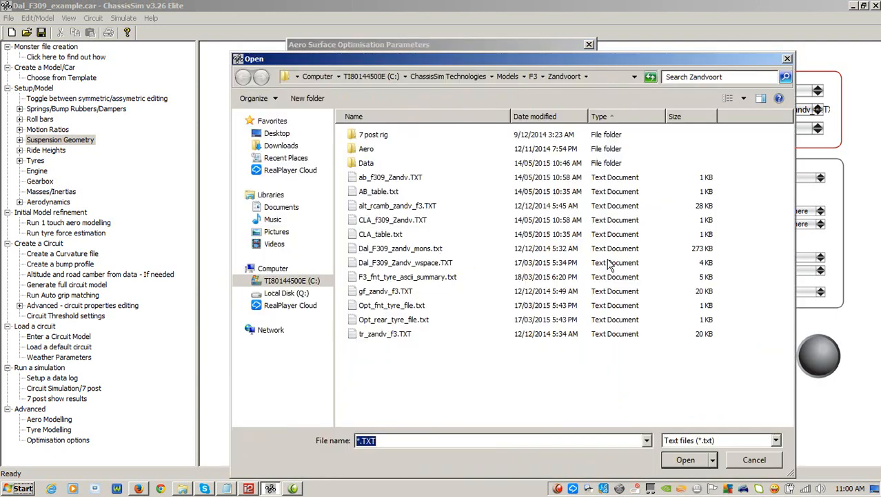
left_click(713, 441)
left_click(715, 464)
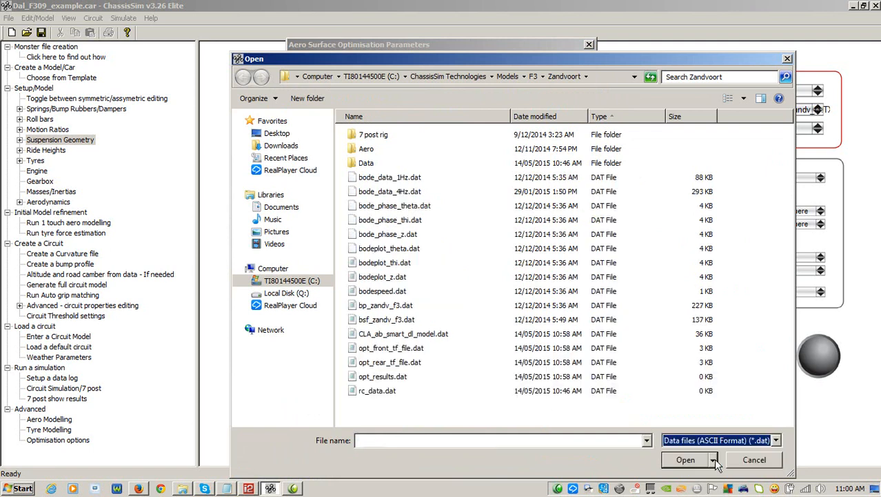
left_click(435, 333)
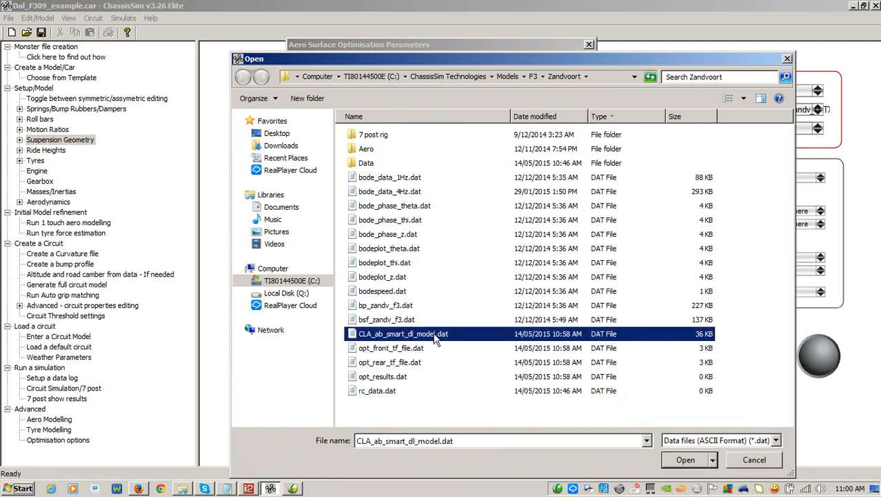
double_click(479, 335)
left_click(502, 91)
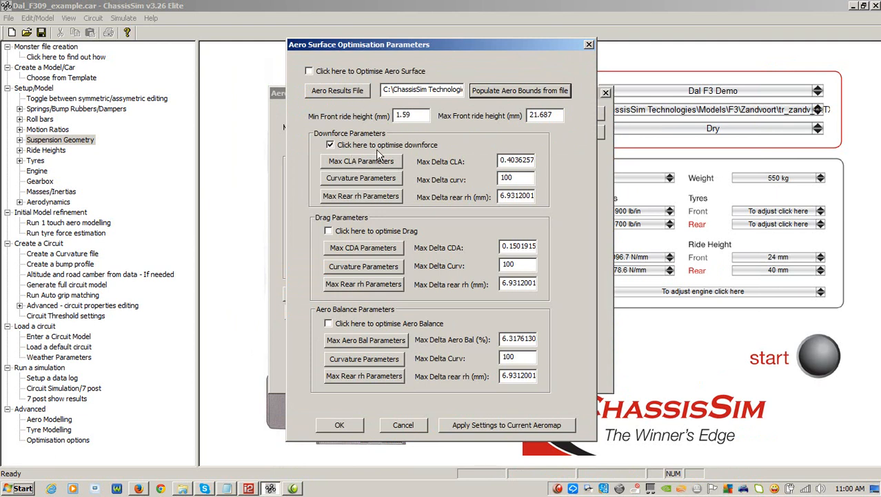
- Enable aero balance optimisation and aero surface optimisation, and accept the optimisation parameters
left_click(383, 323)
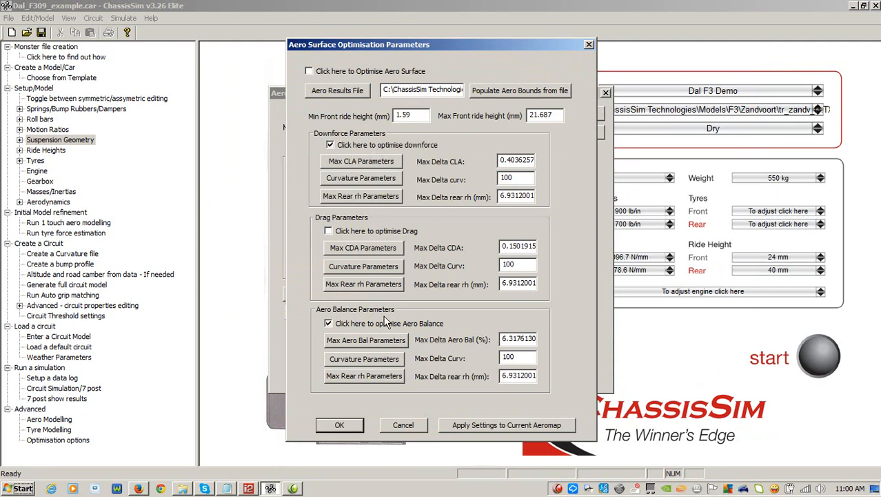
left_click(344, 72)
left_click(339, 424)
- Set Model aero coefficients to 1, run the aero surface optimisation and close the simulation results
left_click_drag(425, 126, 357, 131)
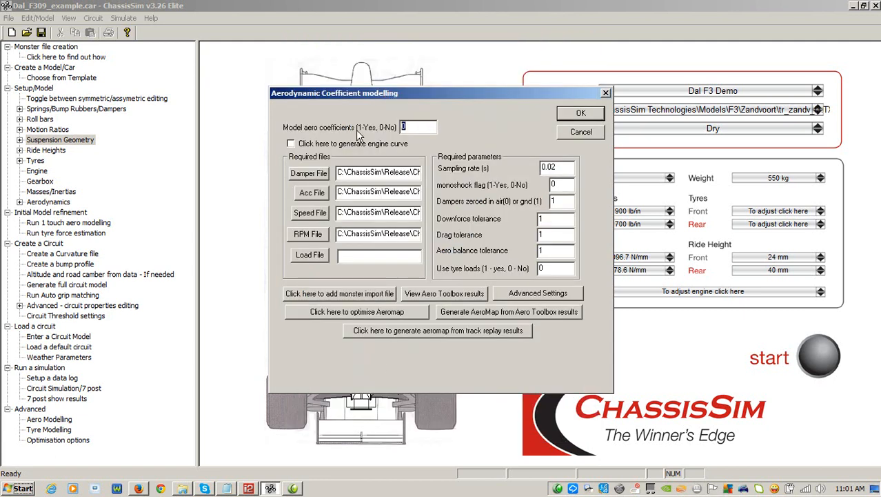
type("1")
left_click(583, 113)
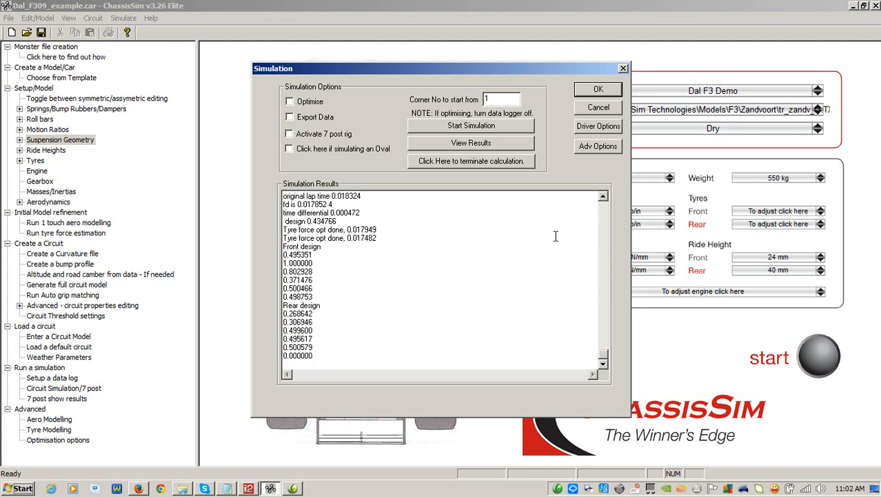
left_click(599, 109)
- Open the car's downforce ride height map and import CLA_table.txt into it
left_click(321, 91)
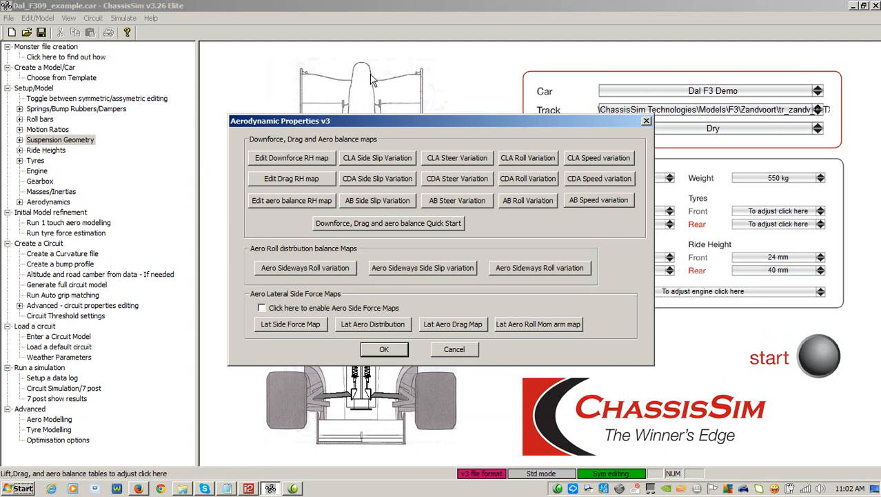
left_click(280, 162)
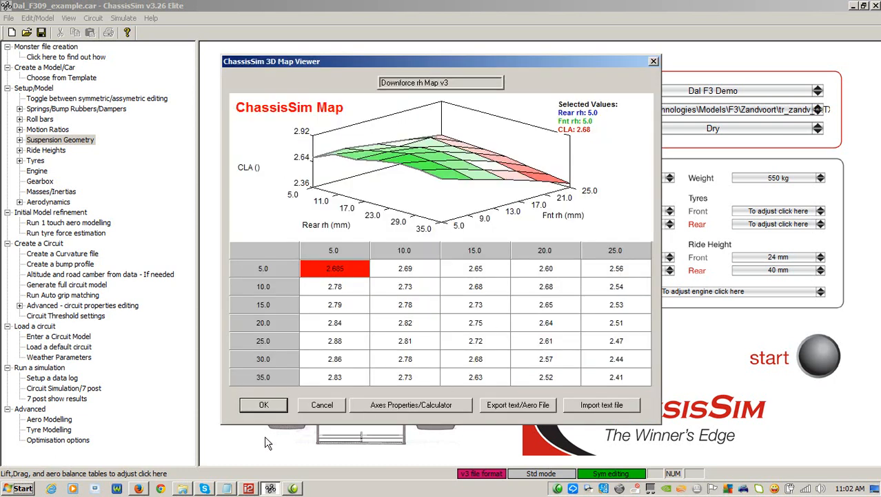
left_click(620, 407)
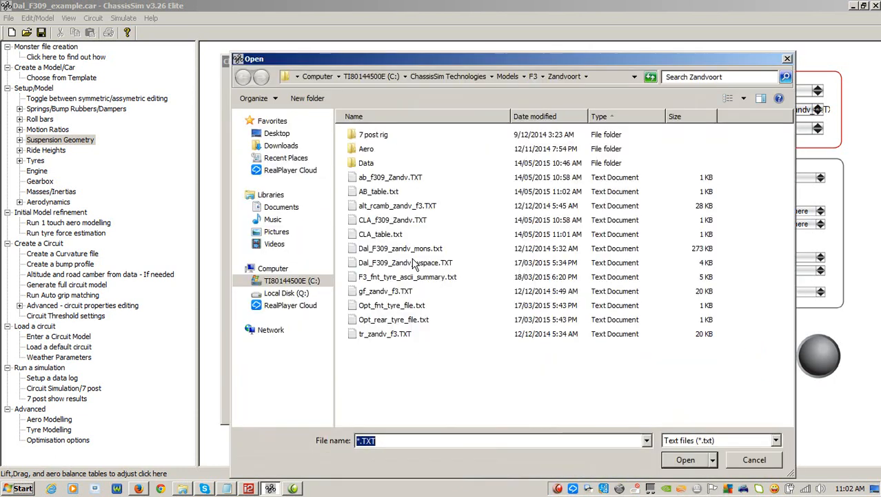
left_click(376, 236)
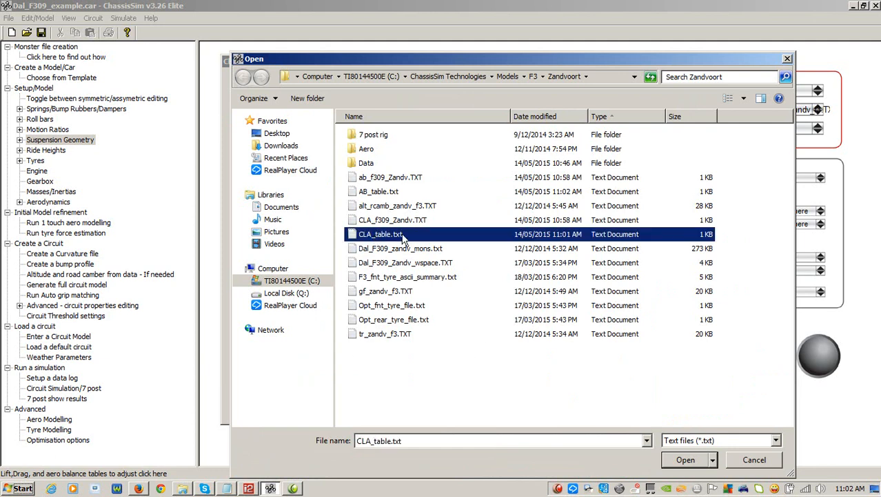
double_click(398, 234)
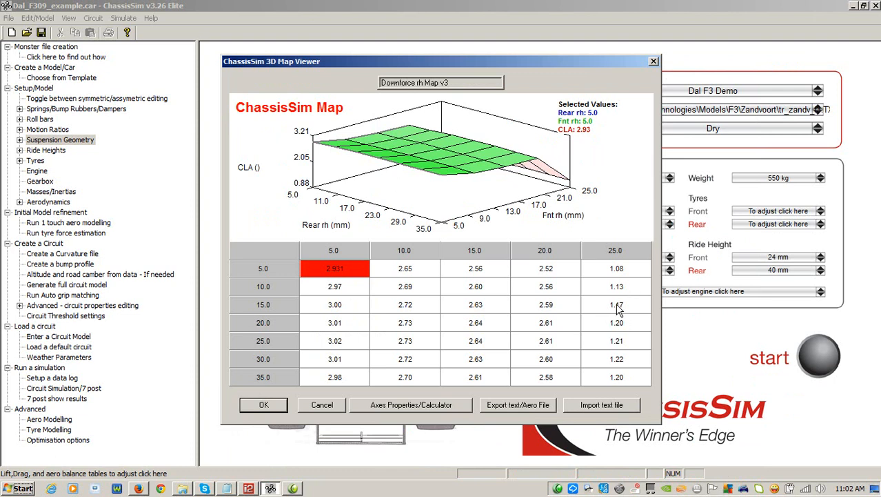
- At 25 mm front ride height, set CLA to 2.52, 2.56 and 2.59 for rear ride heights of 5, 10 and 15 mm
key("Right")
key("Right")
key("Right")
key("Right")
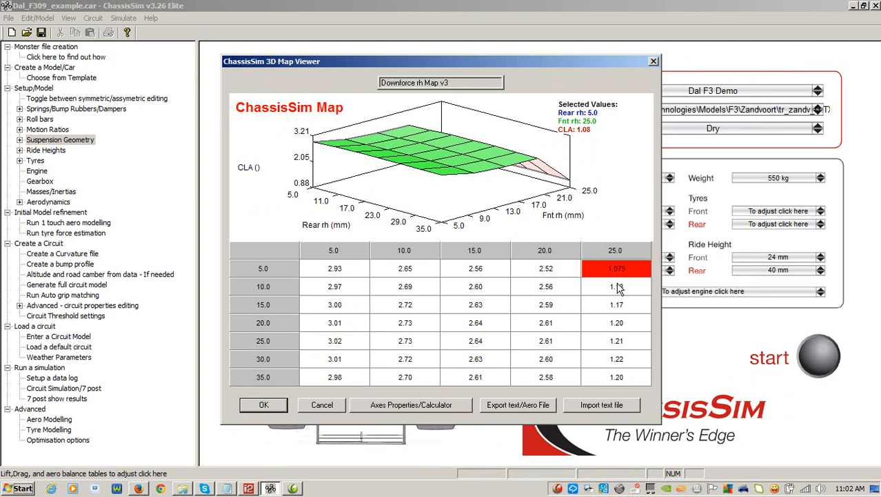
key("Left")
key("Right")
type("2.5")
left_click(619, 288)
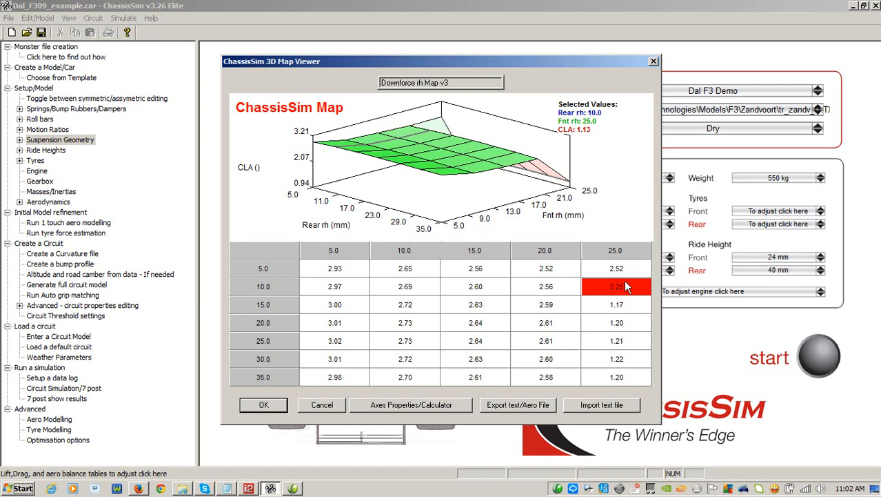
type("2.56")
key("Return")
type("2.59")
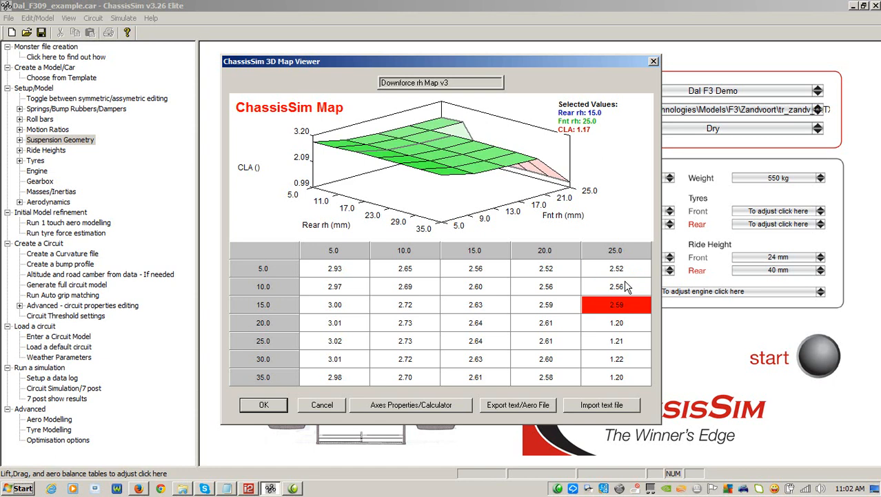
key("Return")
- At 25 mm front ride height, set CLA to 2.61, 2.61, 2.6 and 2.58 for rear heights 20 to 35 mm, and accept the map
type("2.61")
key("Return")
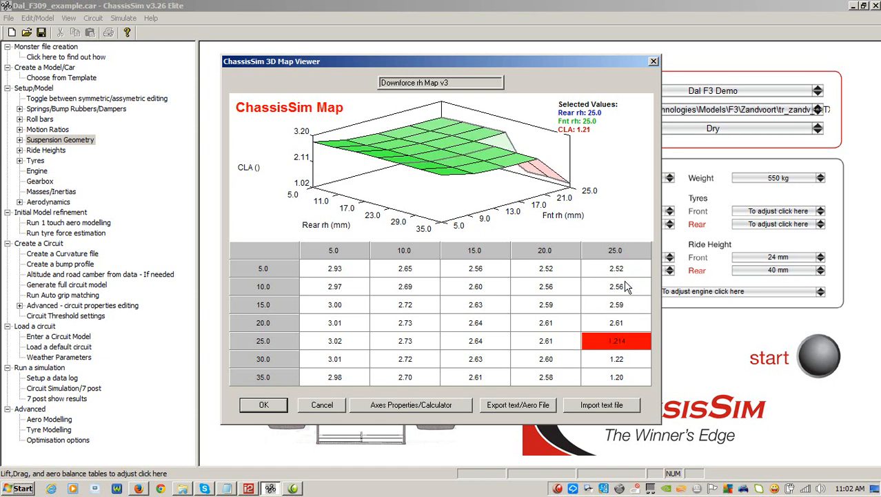
type("2.61")
key("Return")
type("2.6")
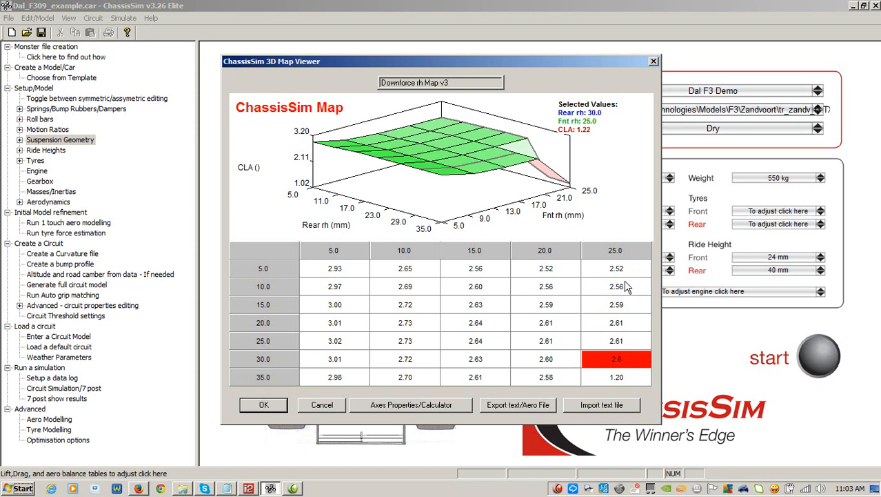
key("Return")
type("2.58")
key("Return")
key("Left")
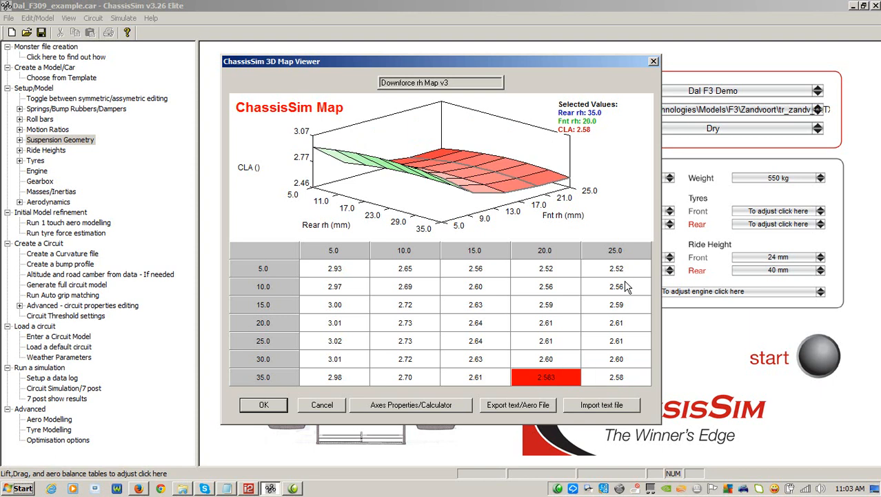
key("Up")
key("Up")
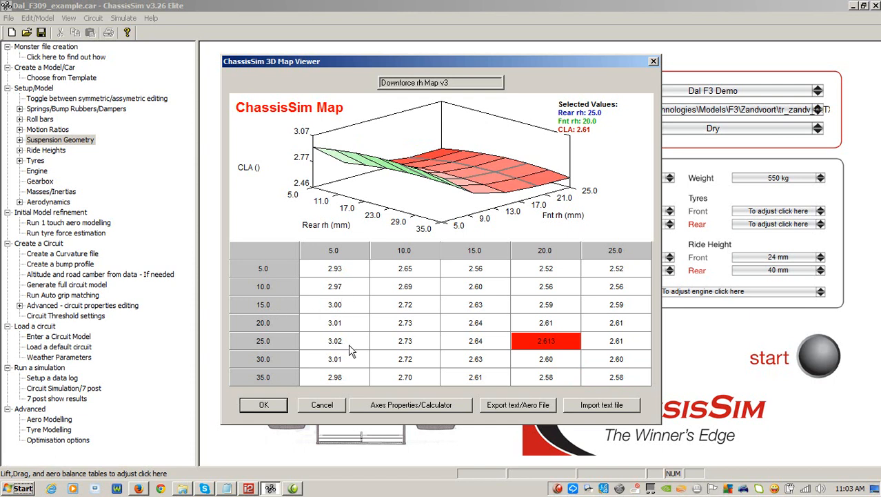
left_click(262, 408)
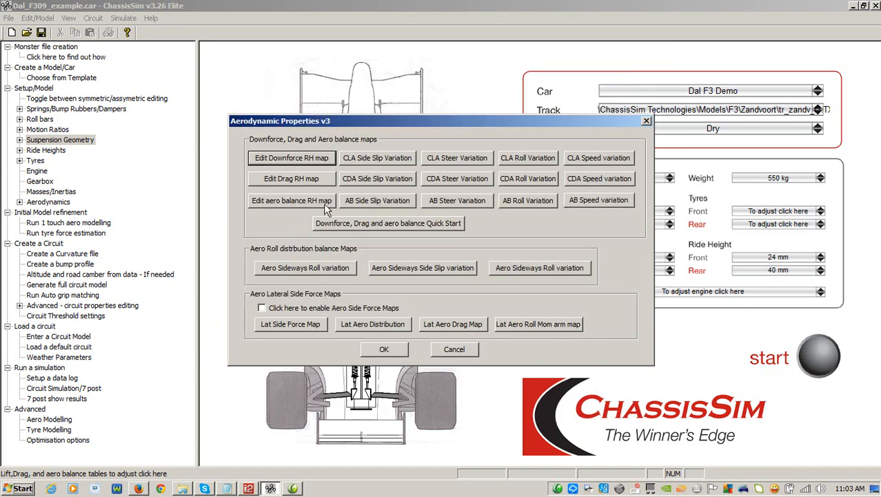
- Open the aero balance ride height map and import AB_table.txt into it
left_click(288, 201)
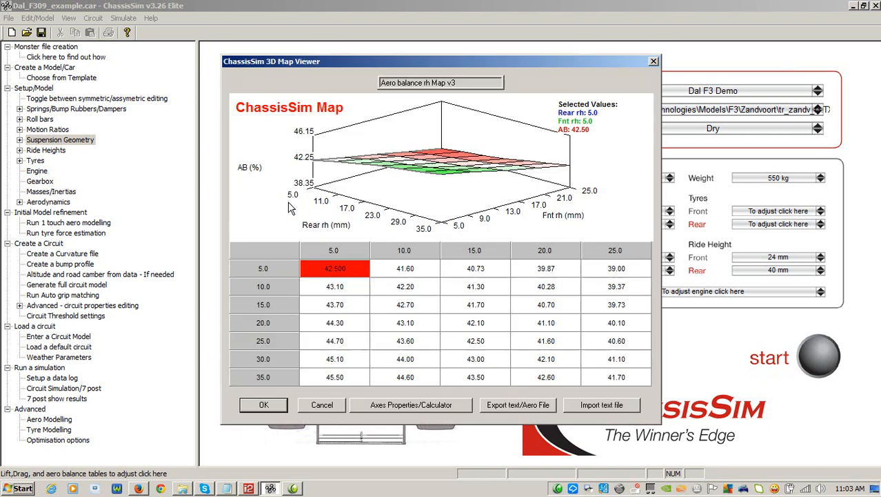
left_click(611, 404)
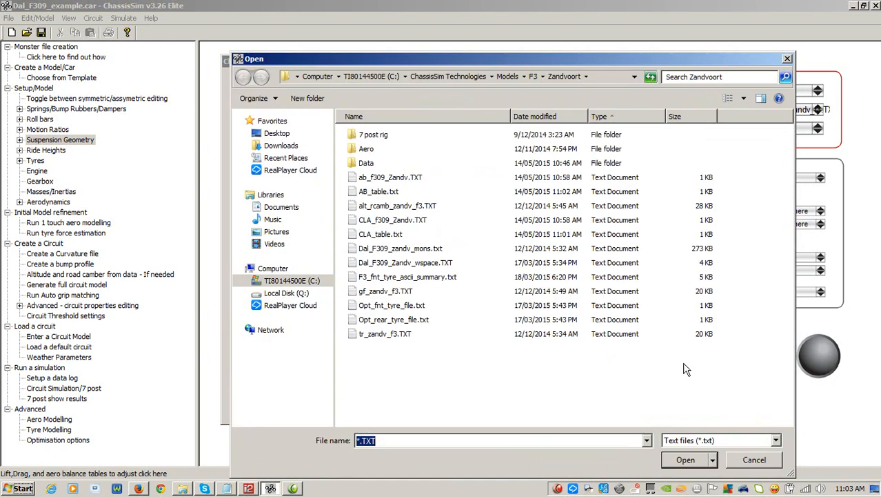
left_click(372, 193)
double_click(384, 197)
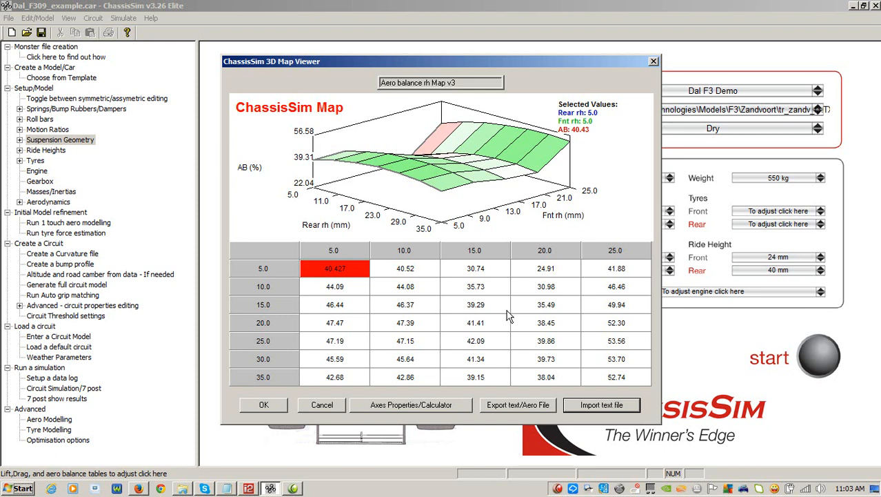
- Examine the imported aero balance values at 20 mm front ride height for the lowest rear ride heights
left_click(481, 304)
key("Right")
key("Right")
key("Right")
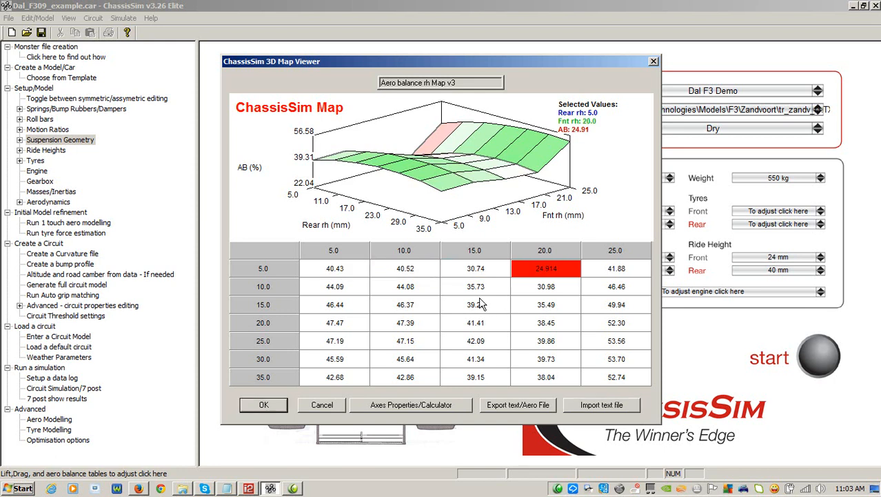
key("Down")
key("Down")
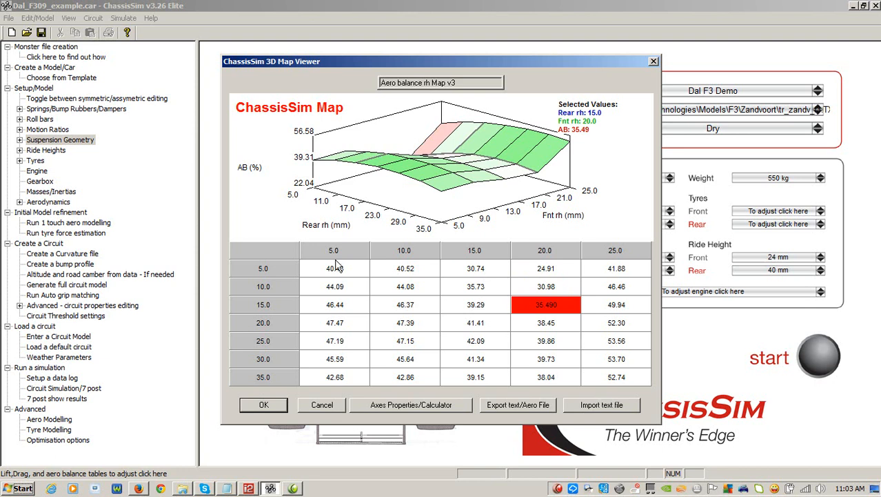
- Accept the imported aero balance ride height map and the aerodynamic properties
left_click(263, 404)
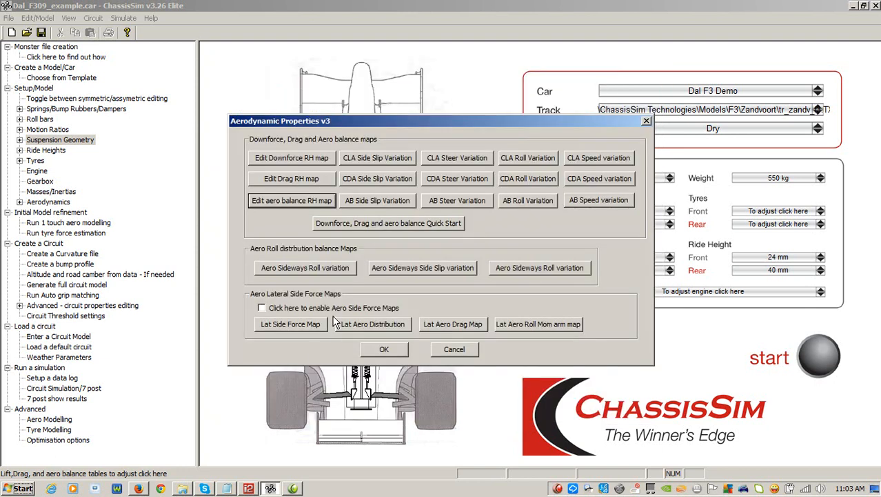
left_click(385, 349)
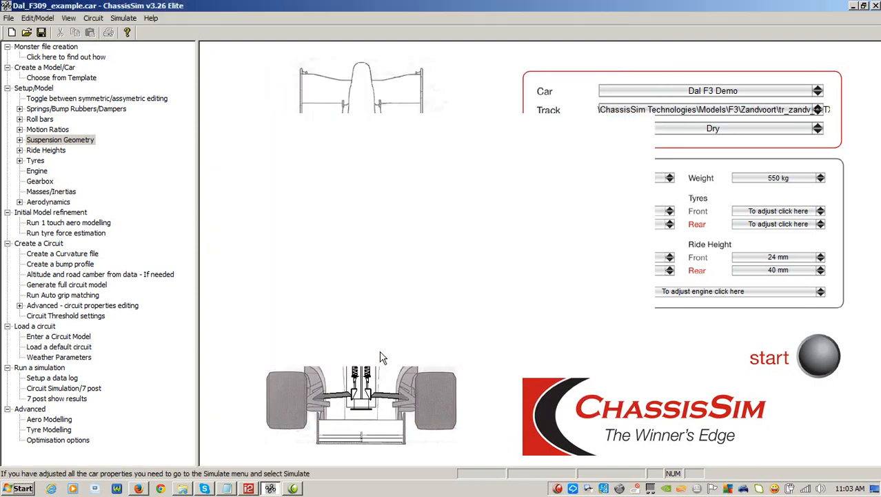
- In the aerodynamic coefficients, set the aero balance offset to 0 and Cl_A (max) to 100, and accept the changes
left_click(364, 433)
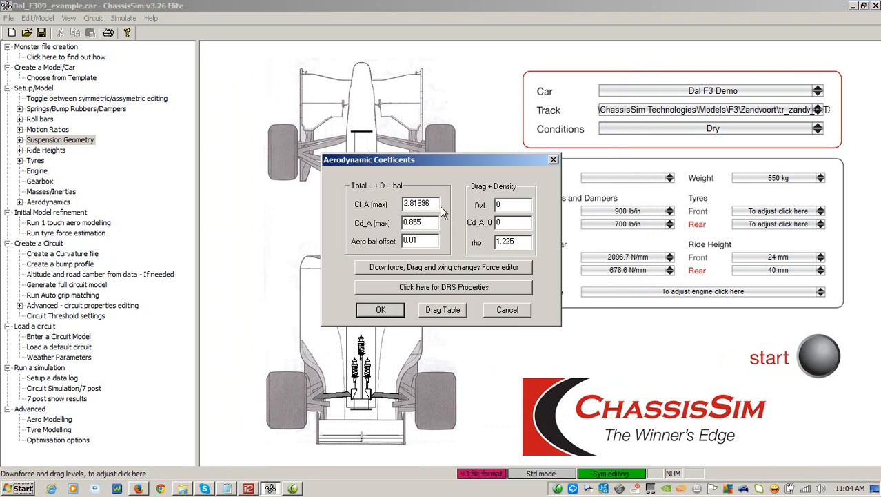
left_click_drag(427, 243, 352, 244)
type("0")
key("shift+Tab")
key("shift+Tab")
type("100")
key("Return")
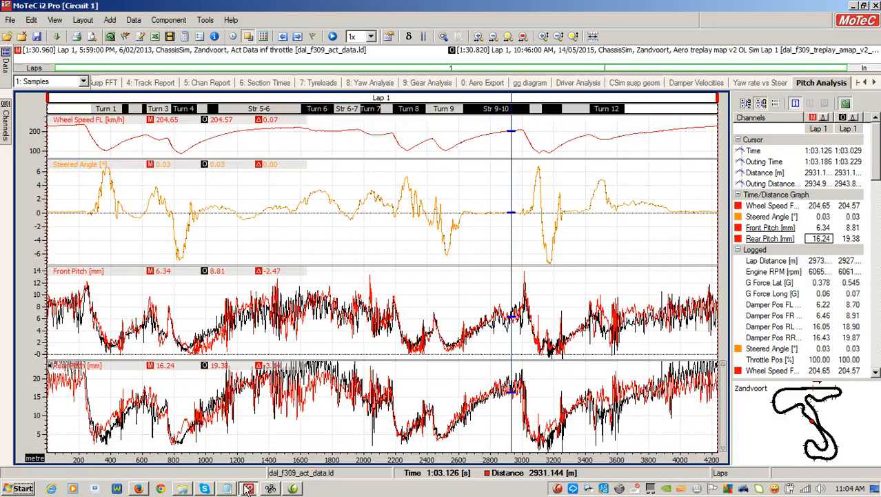
- Switch to MoTeC i2 Pro, compare the actual and simulated front and rear pitch traces over the lap, and return to ChassisSim
left_click(247, 489)
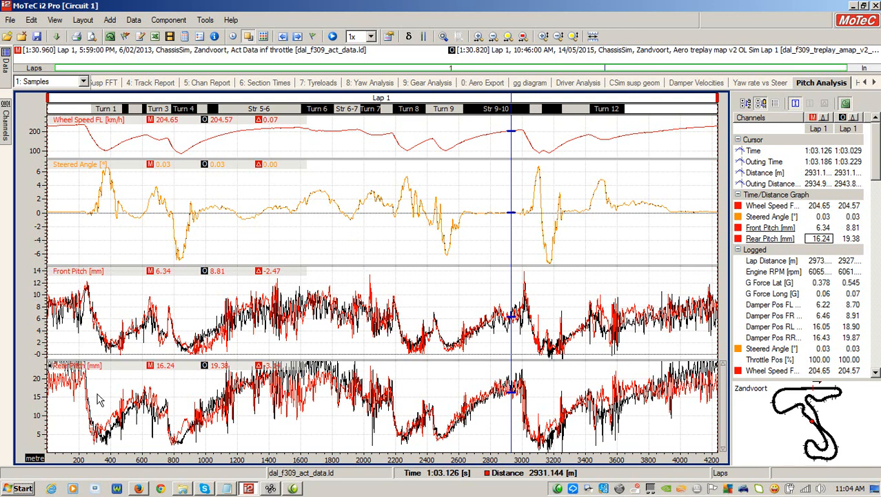
left_click(73, 334)
left_click(68, 332)
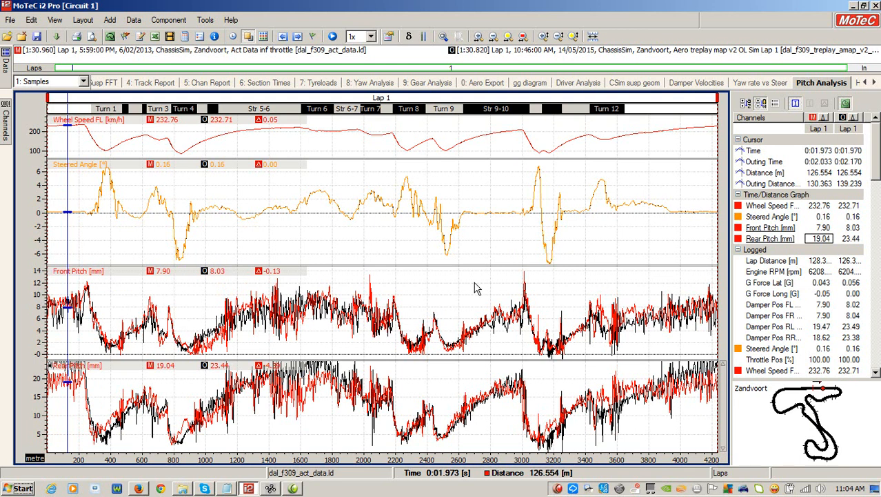
left_click_drag(488, 140, 555, 154)
left_click_drag(240, 436, 390, 422)
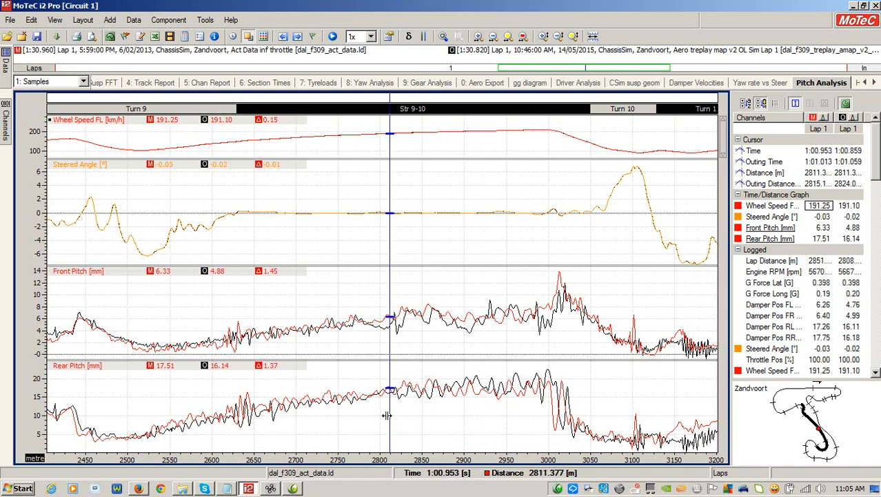
key("Escape")
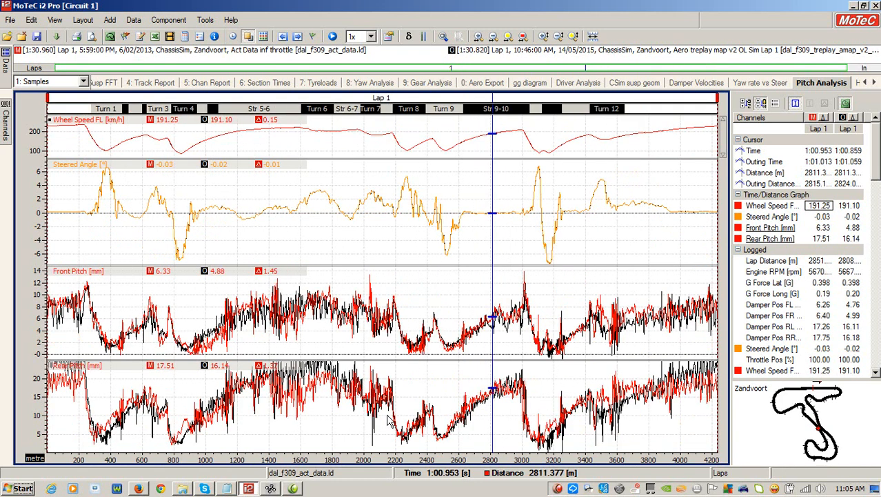
left_click_drag(216, 420, 413, 403)
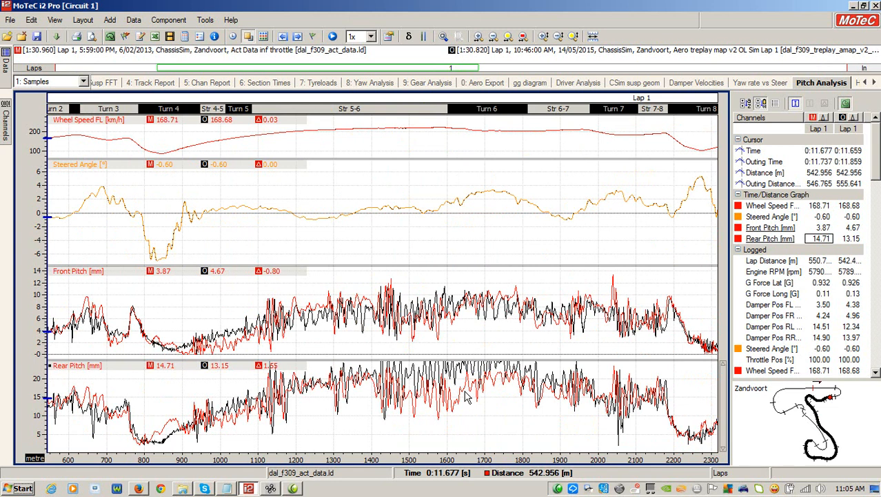
scroll(466, 395, "down", 2)
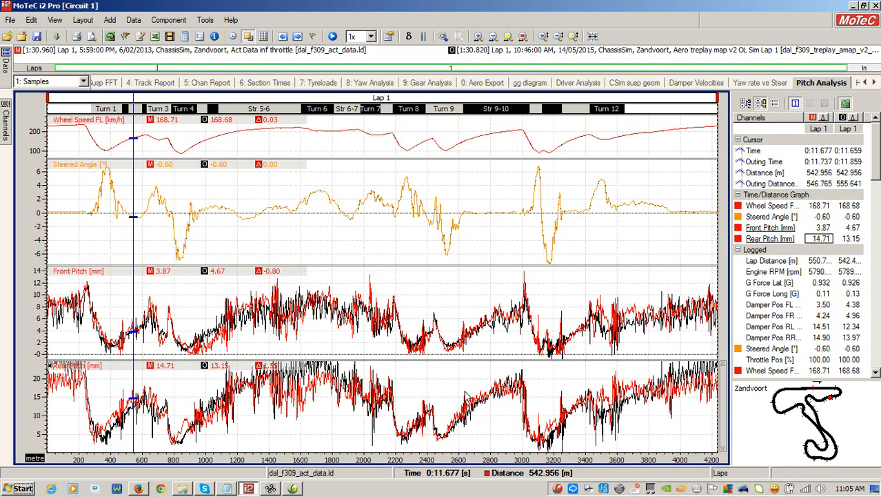
left_click(271, 489)
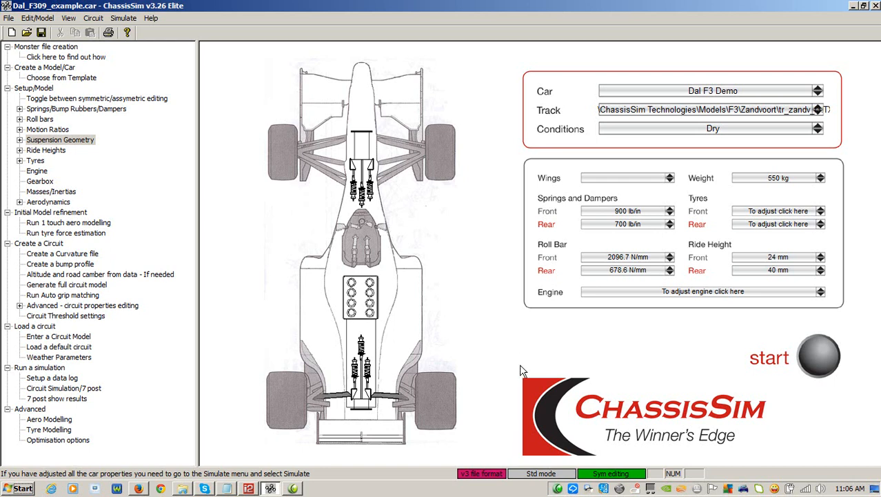
left_click(557, 488)
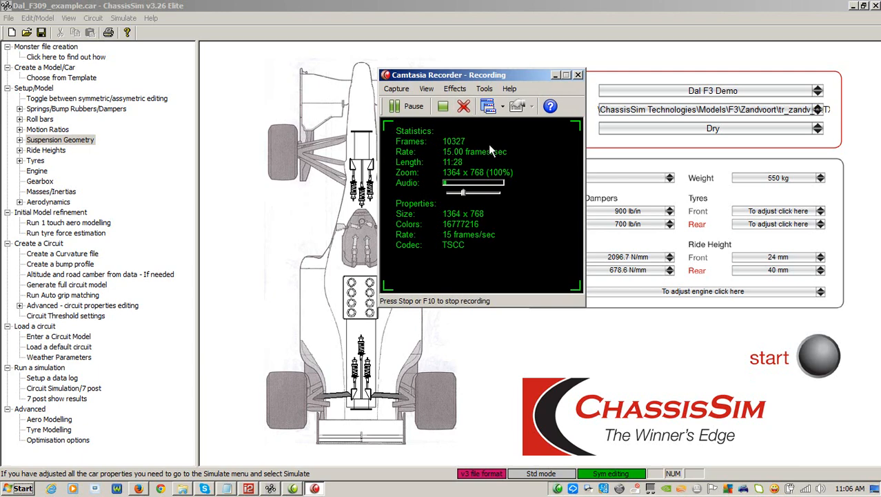